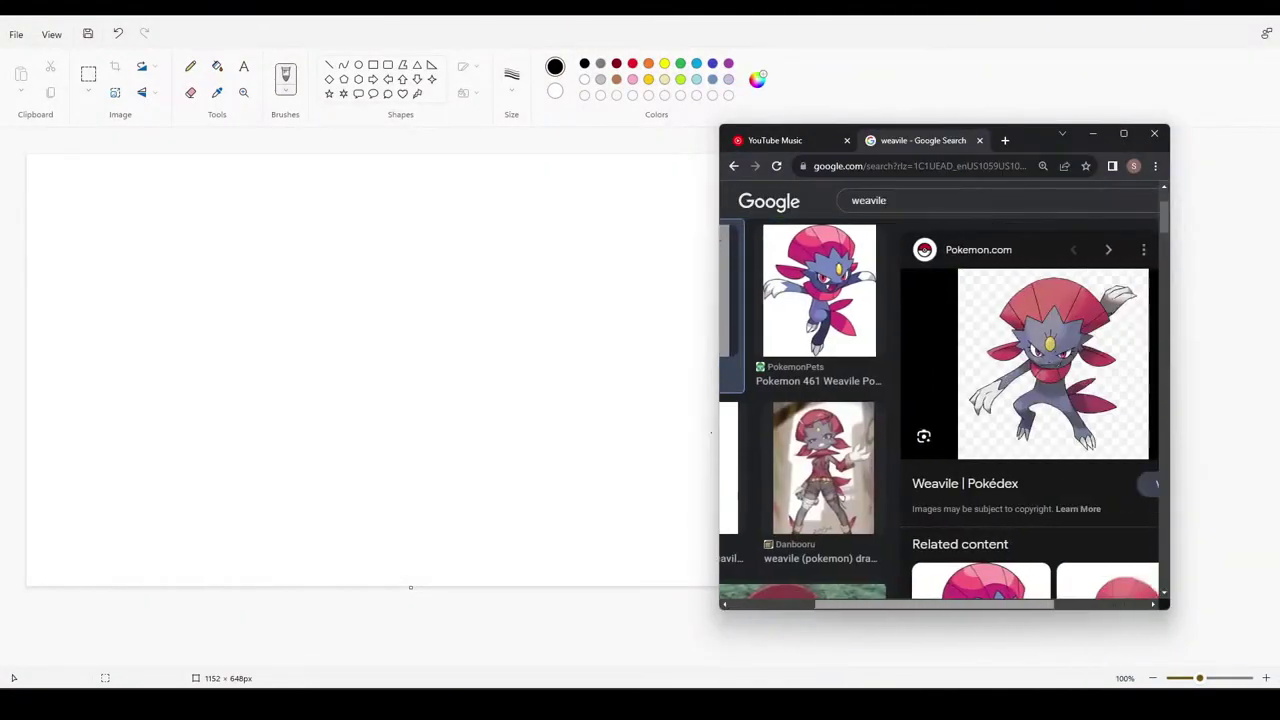
Step: Draw the black outline of Weavile's fan-shaped crest and rounded lower head, using the Pokemon.com picture as reference
drag(933, 604, 984, 604)
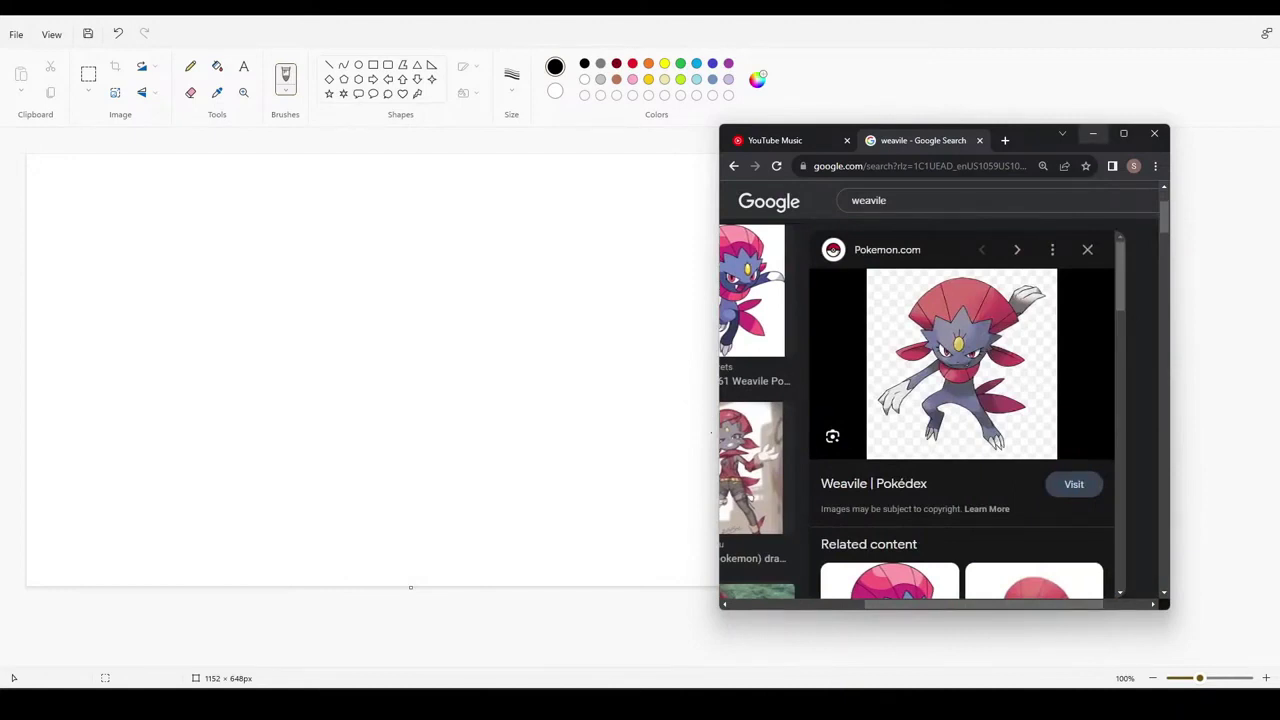
click(1093, 134)
click(1266, 678)
click(1266, 678)
click(1266, 678)
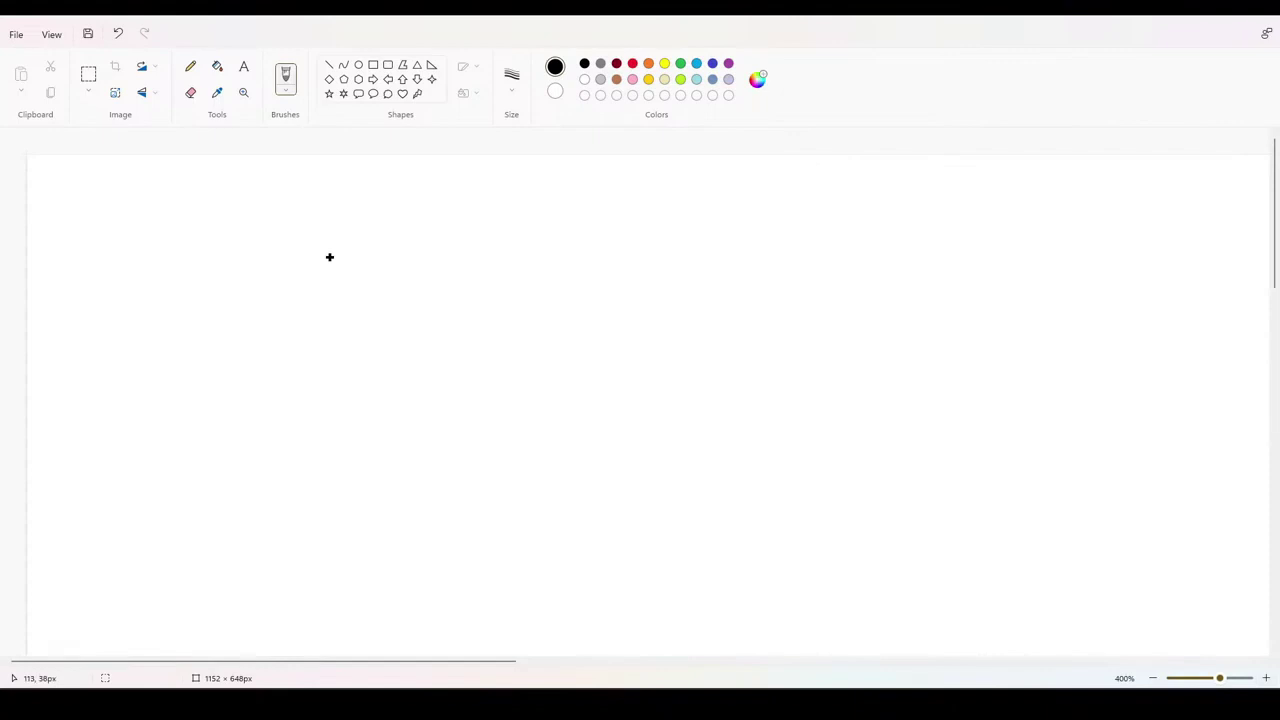
mouse_move(220, 274)
mouse_down()
mouse_move(350, 234)
mouse_move(457, 231)
mouse_move(569, 249)
mouse_move(729, 312)
mouse_move(224, 305)
mouse_move(293, 492)
mouse_up()
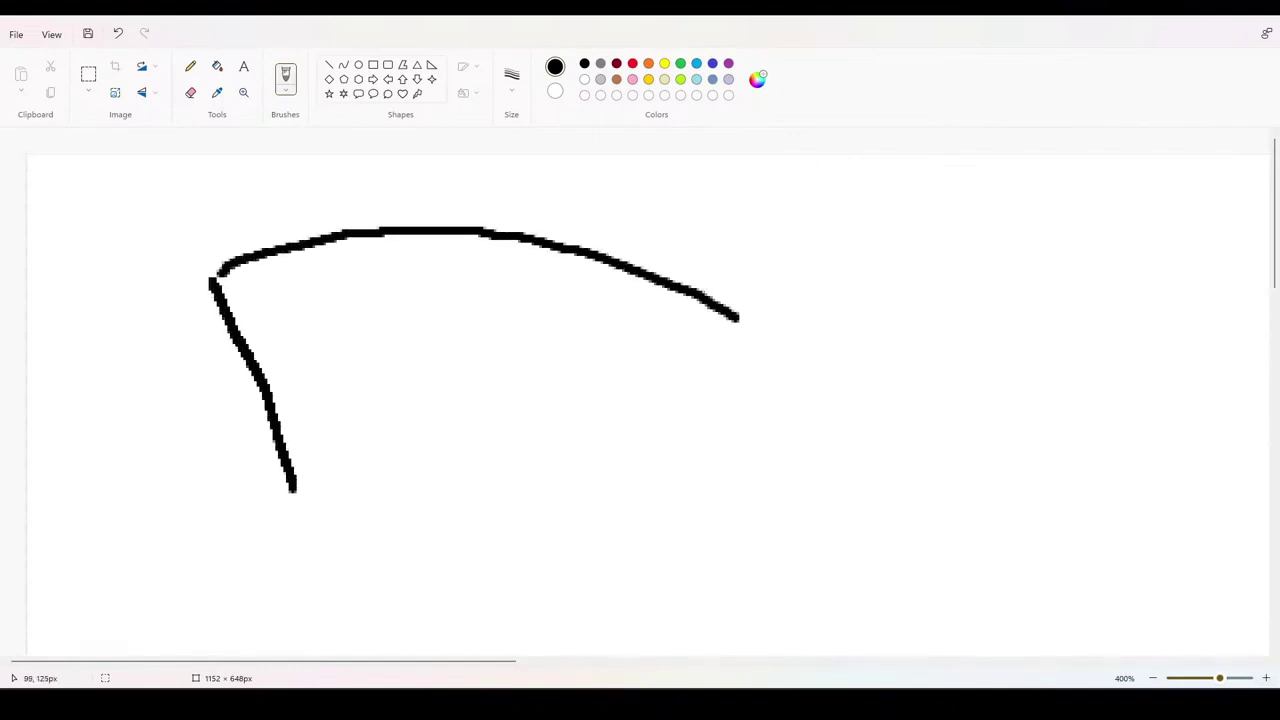
drag(736, 320, 615, 514)
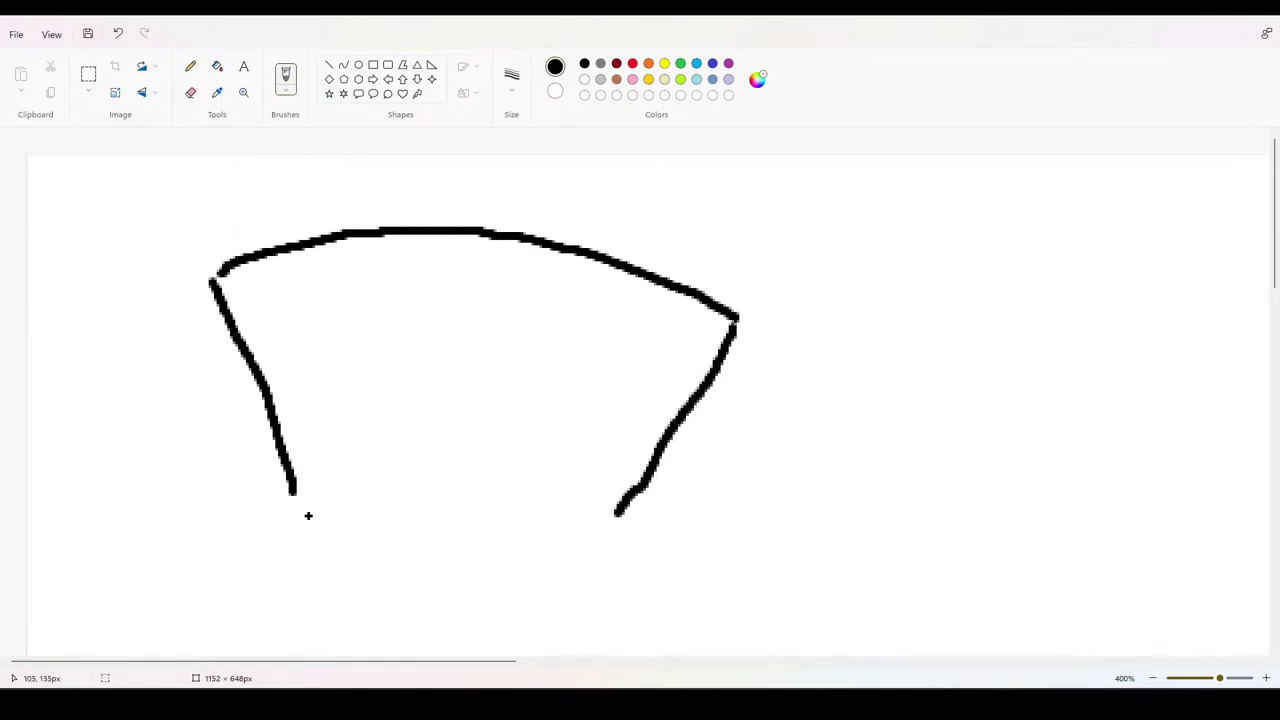
scroll(329, 519, down, 2)
mouse_move(208, 319)
mouse_down()
mouse_move(223, 414)
mouse_move(364, 414)
mouse_move(375, 330)
mouse_up()
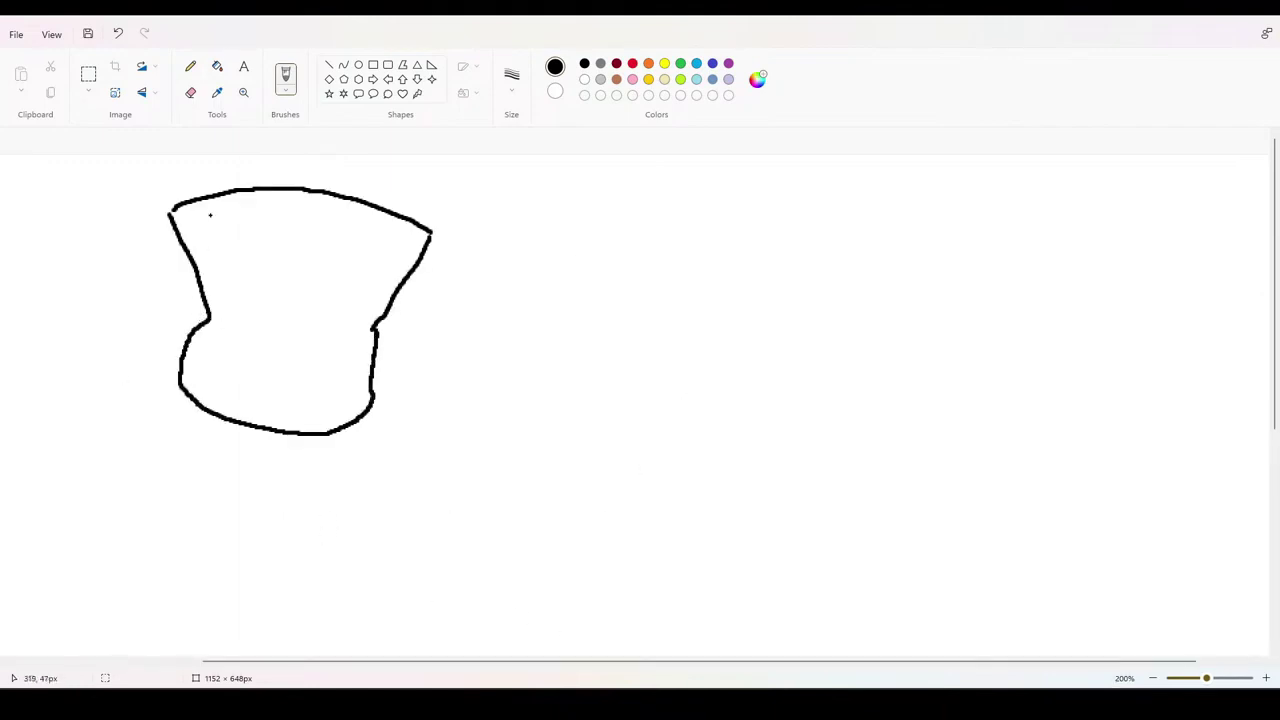
Step: Draw three dividing lines in the crest, close the top of the head, and add a leaf-shaped ear on each side
drag(216, 201, 258, 320)
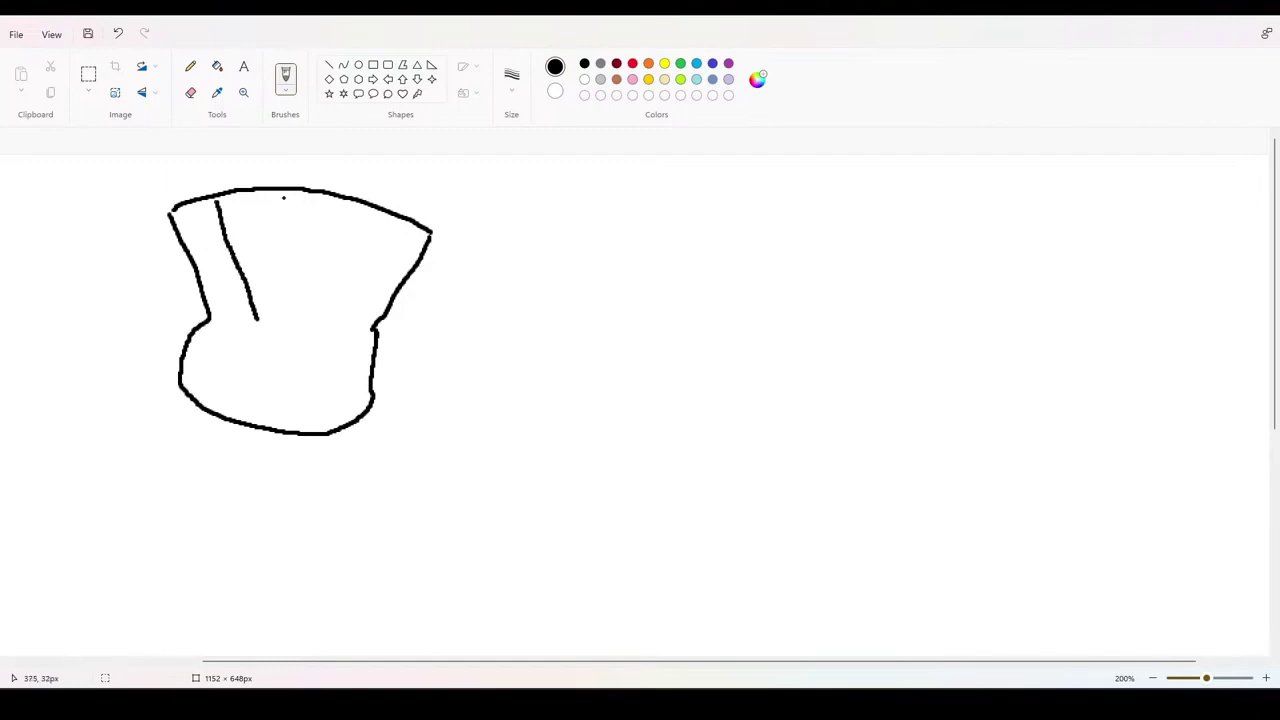
drag(283, 197, 280, 318)
drag(368, 210, 318, 325)
mouse_move(376, 333)
mouse_down()
mouse_move(143, 291)
mouse_move(33, 291)
mouse_move(86, 350)
mouse_move(180, 366)
mouse_up()
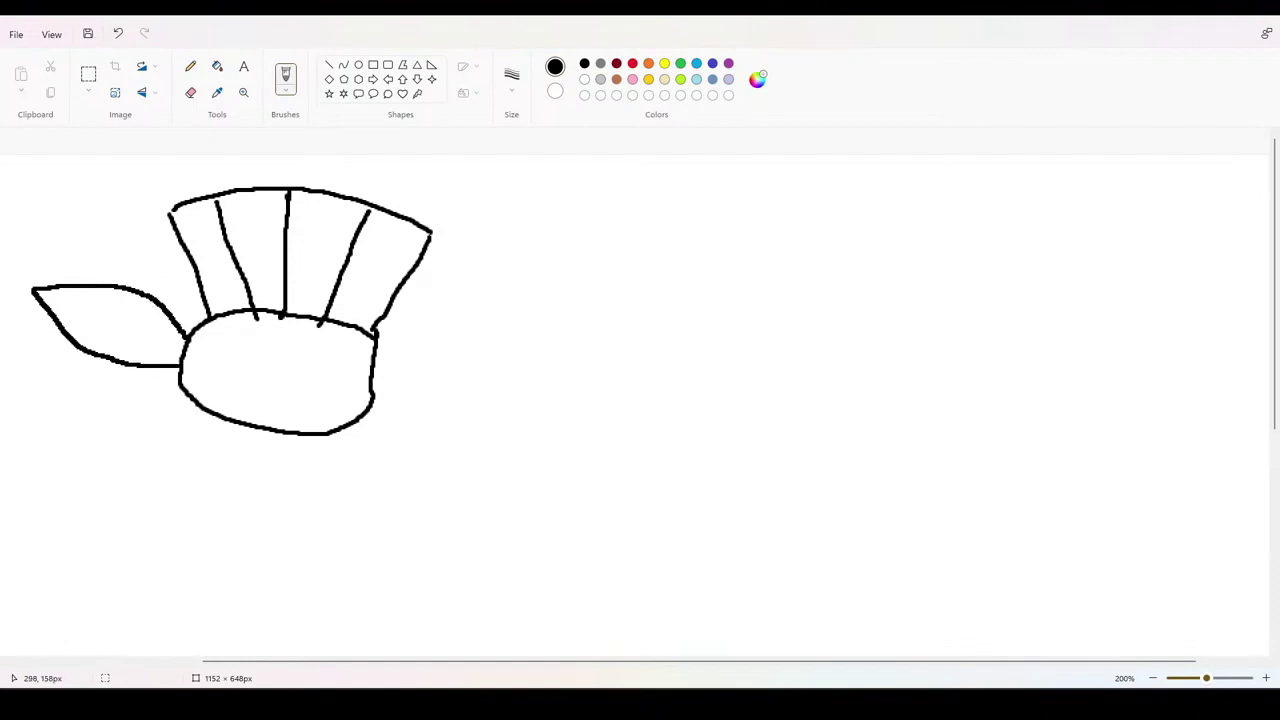
drag(372, 360, 374, 397)
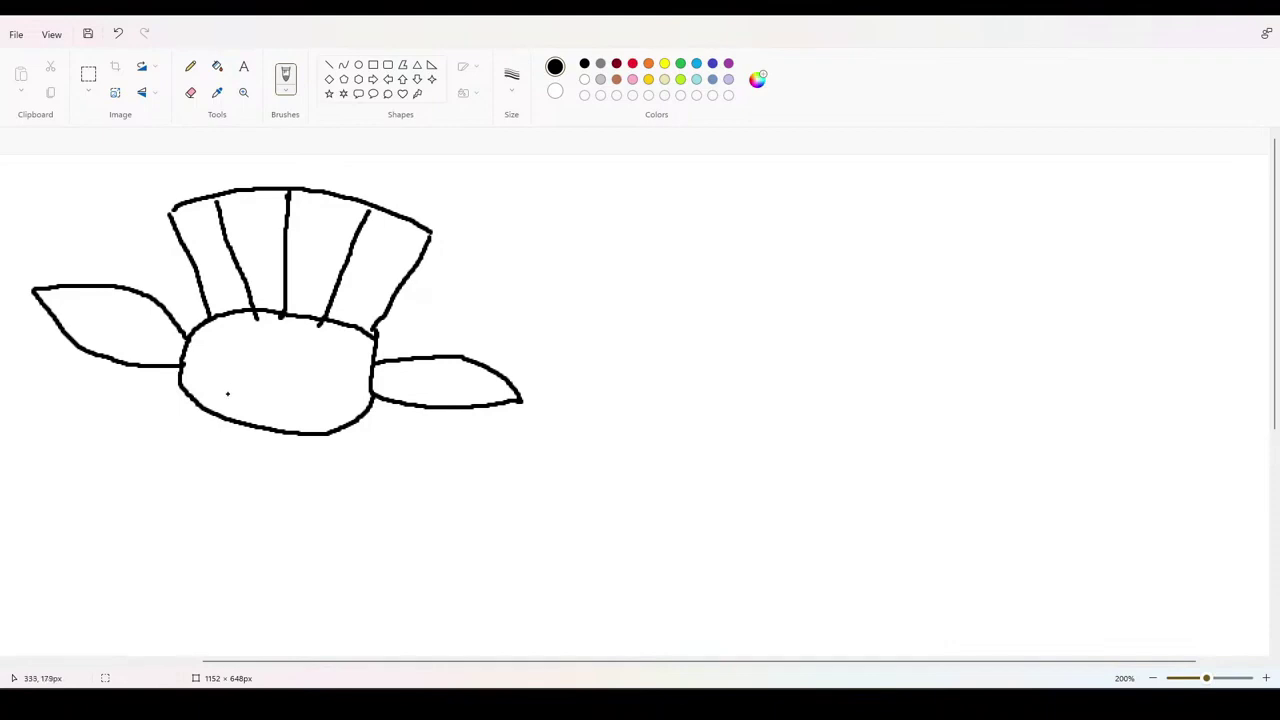
Step: Draw Weavile's face with a wide mouth, two pointed fangs, slanted angry eyes and small nostril dots
mouse_move(218, 385)
mouse_down()
mouse_move(333, 399)
mouse_move(310, 400)
mouse_up()
drag(233, 332, 258, 337)
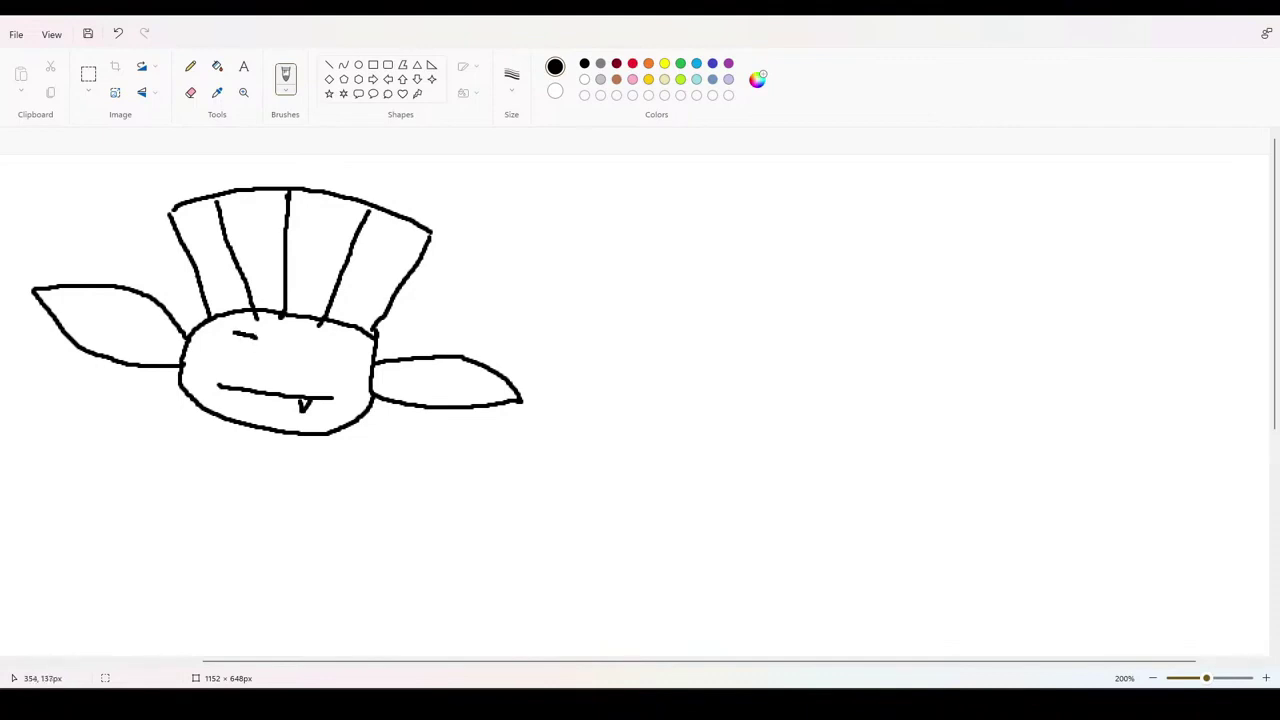
drag(350, 348, 316, 354)
mouse_move(236, 336)
mouse_down()
mouse_move(240, 352)
mouse_move(250, 342)
mouse_up()
drag(332, 352, 326, 368)
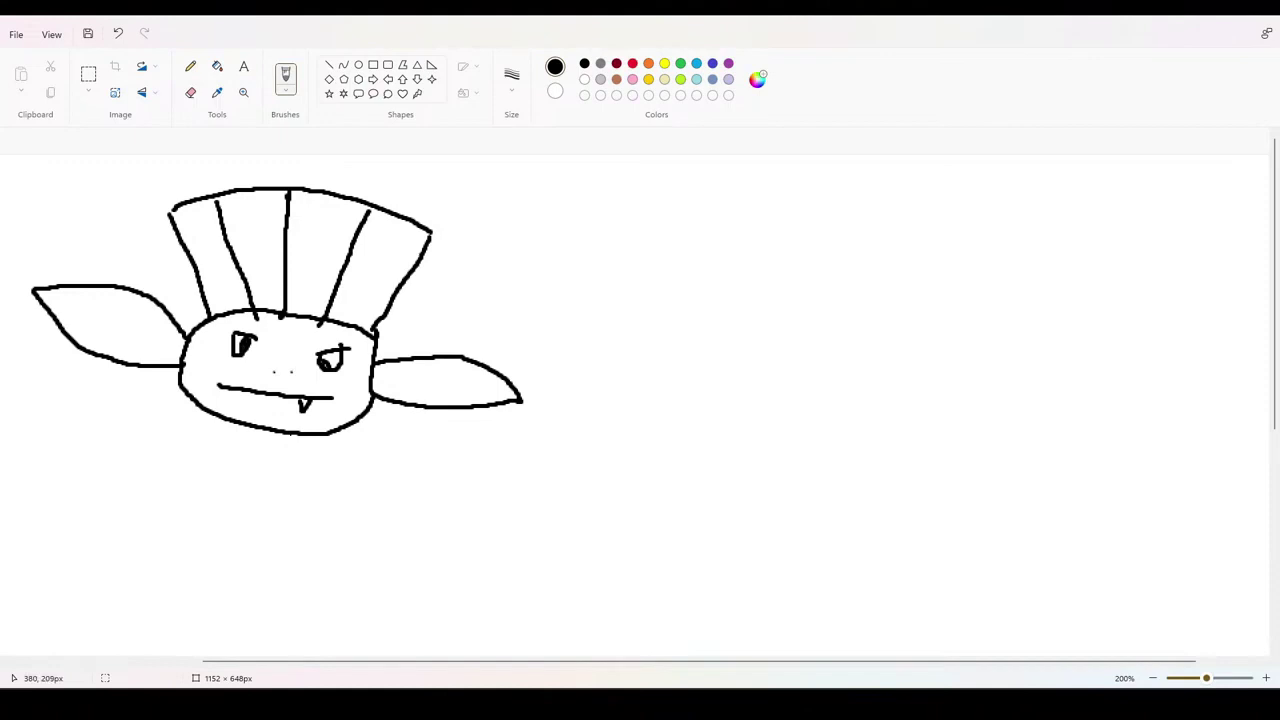
drag(228, 390, 238, 392)
Step: Draw Weavile's neck, torso, outstretched clawed arms and spread legs with clawed feet below the head
drag(288, 434, 288, 454)
mouse_move(245, 426)
mouse_down()
mouse_move(86, 403)
mouse_move(38, 414)
mouse_move(28, 443)
mouse_move(52, 428)
mouse_move(44, 440)
mouse_move(196, 473)
mouse_up()
key(ctrl+z)
mouse_move(288, 454)
mouse_down()
mouse_move(498, 464)
mouse_move(519, 501)
mouse_move(494, 487)
mouse_move(506, 502)
mouse_up()
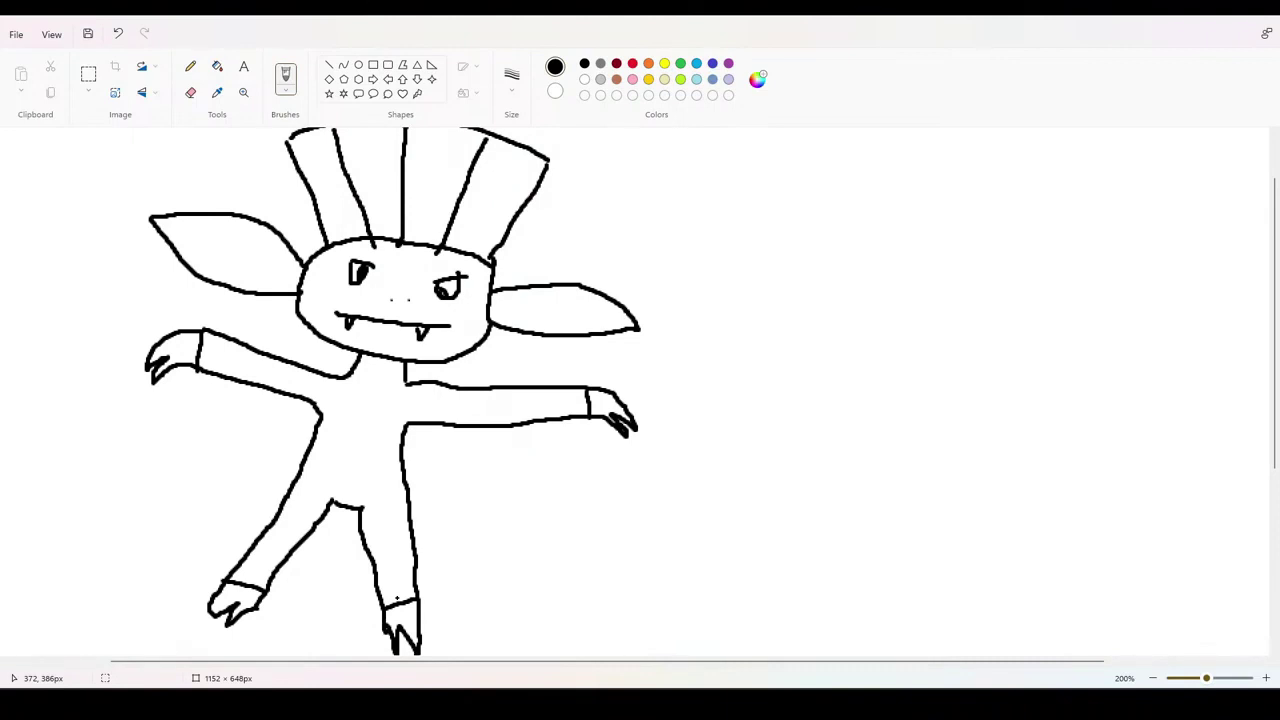
Step: Add two pointed tail feathers, a jagged neck collar and a small pointed inner ear on each side of the head
mouse_move(404, 478)
mouse_down()
mouse_move(466, 480)
mouse_move(410, 497)
mouse_move(470, 504)
mouse_move(408, 518)
mouse_up()
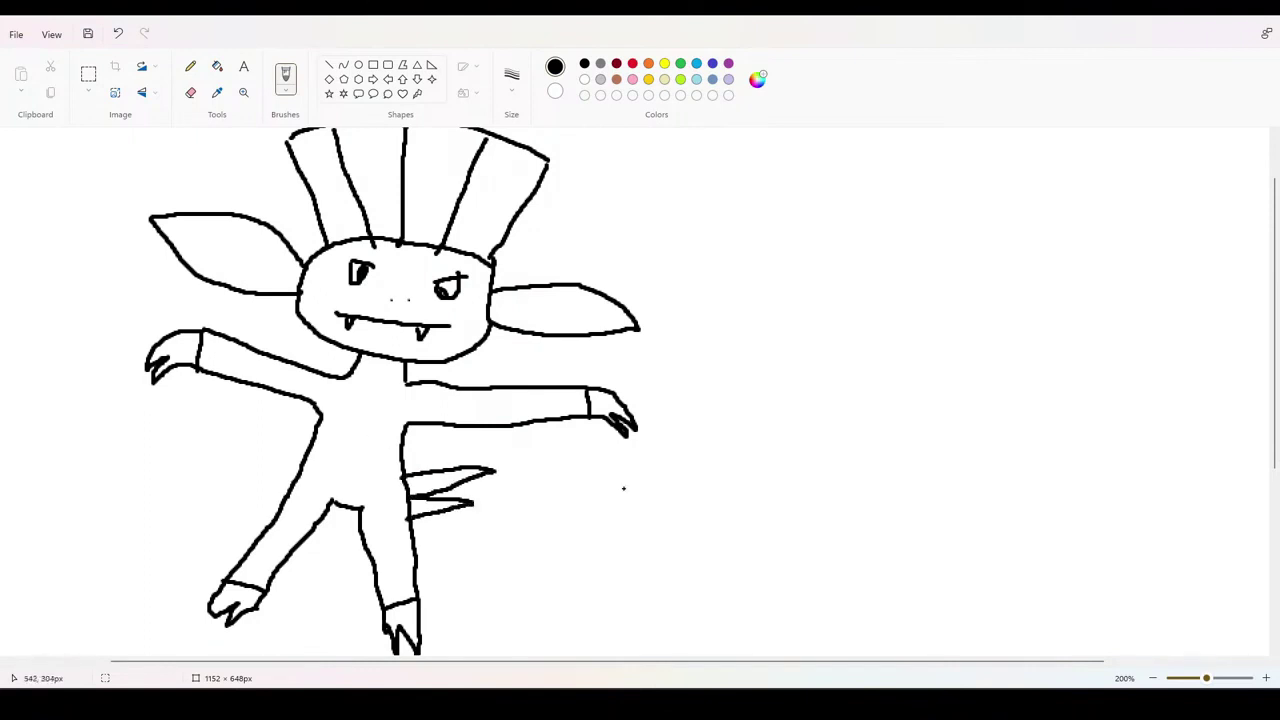
drag(334, 381, 416, 386)
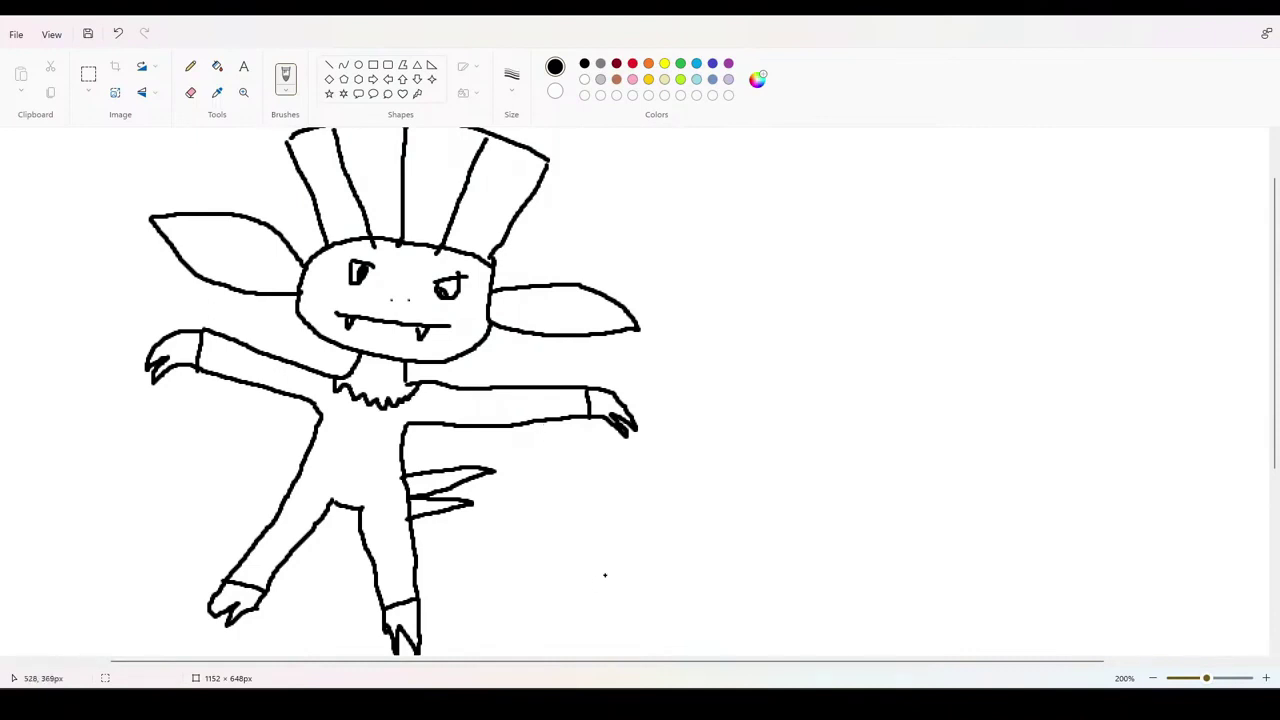
mouse_move(294, 250)
mouse_down()
mouse_move(291, 234)
mouse_move(321, 243)
mouse_up()
mouse_move(496, 264)
mouse_down()
mouse_move(510, 264)
mouse_move(510, 288)
mouse_move(494, 292)
mouse_up()
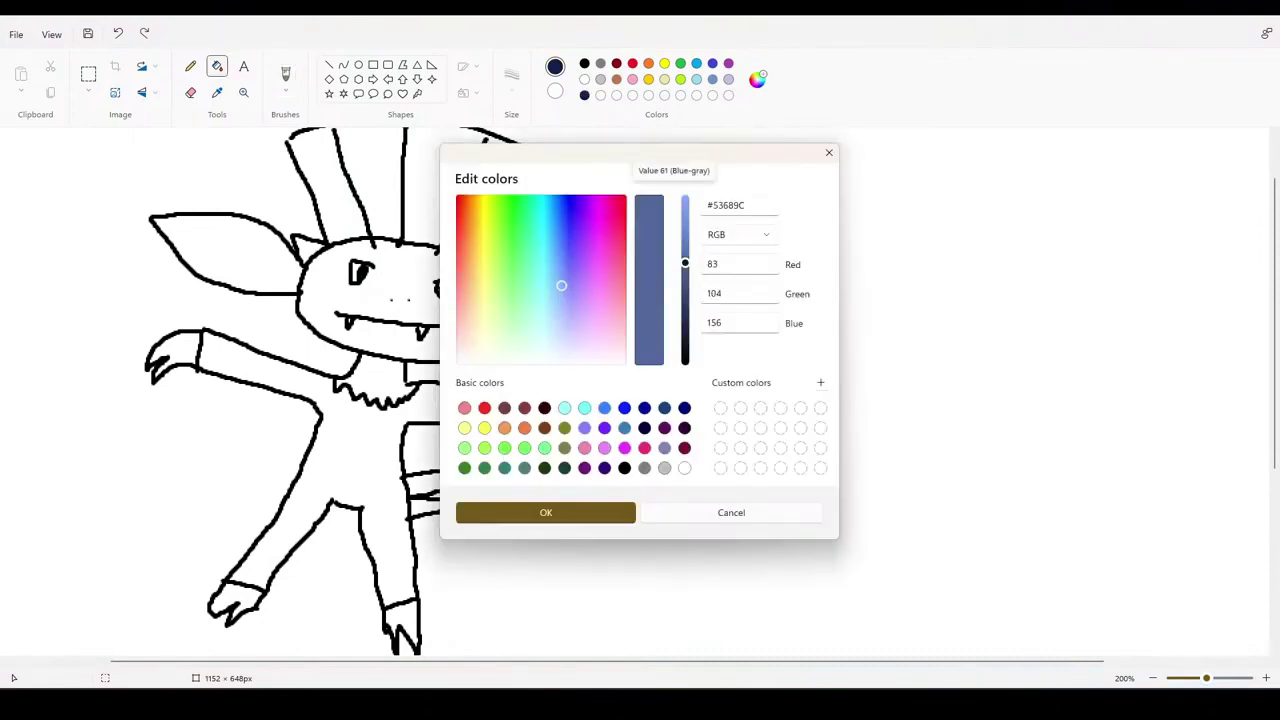
Step: Mix a custom blue-gray color and fill Weavile's face and body with it
drag(685, 260, 685, 264)
click(546, 512)
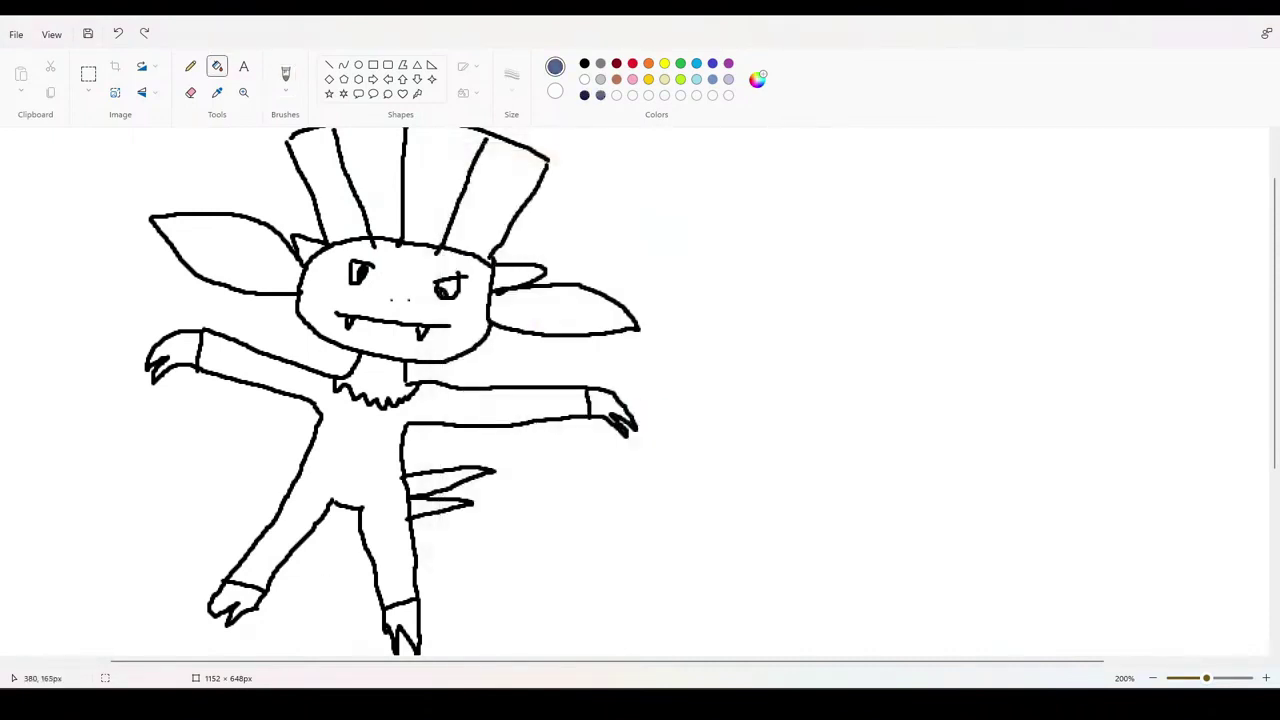
click(400, 300)
click(360, 450)
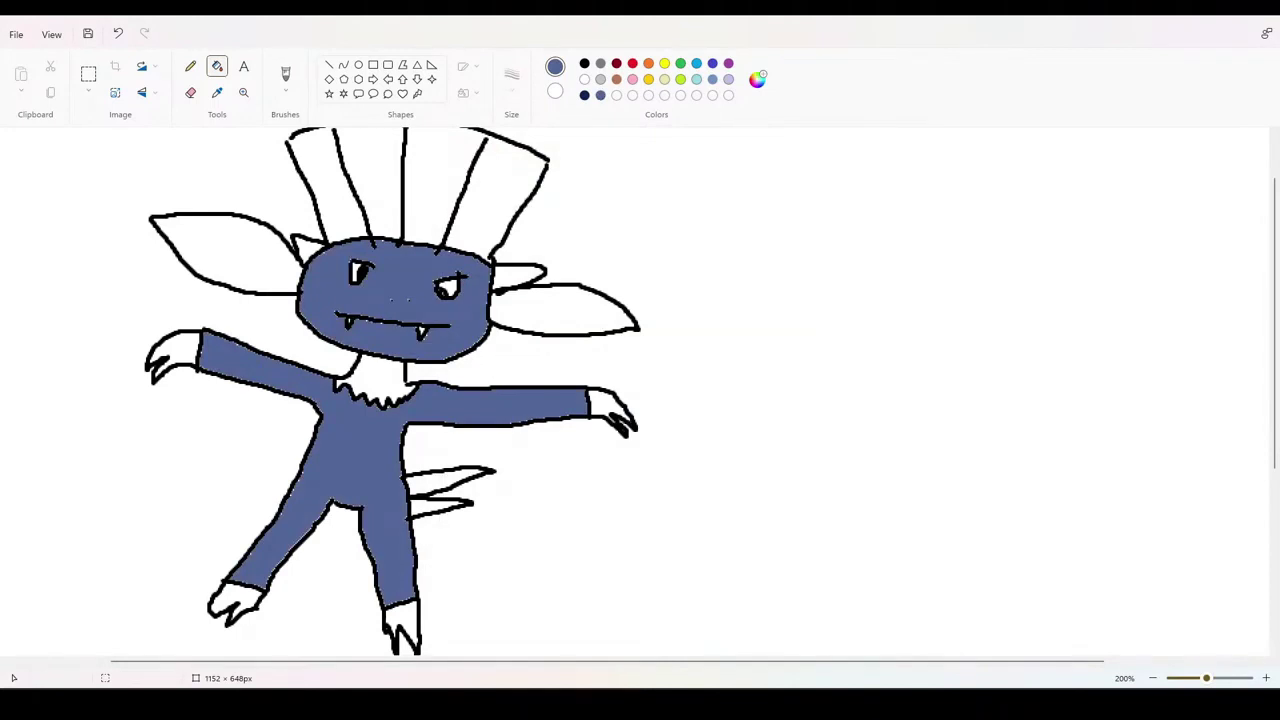
Step: Mix a custom dark red and fill Weavile's crest, large ears, collar and tail feathers with it
click(632, 63)
click(757, 79)
drag(684, 212, 684, 273)
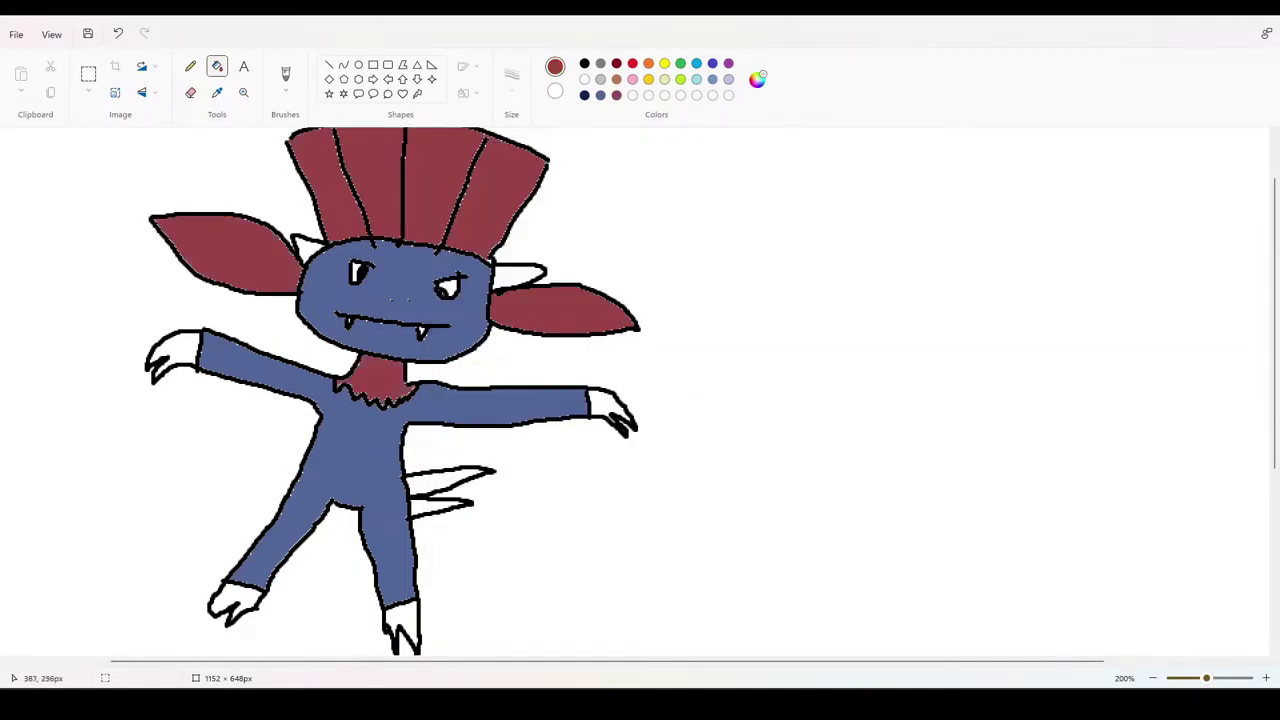
click(450, 480)
click(436, 507)
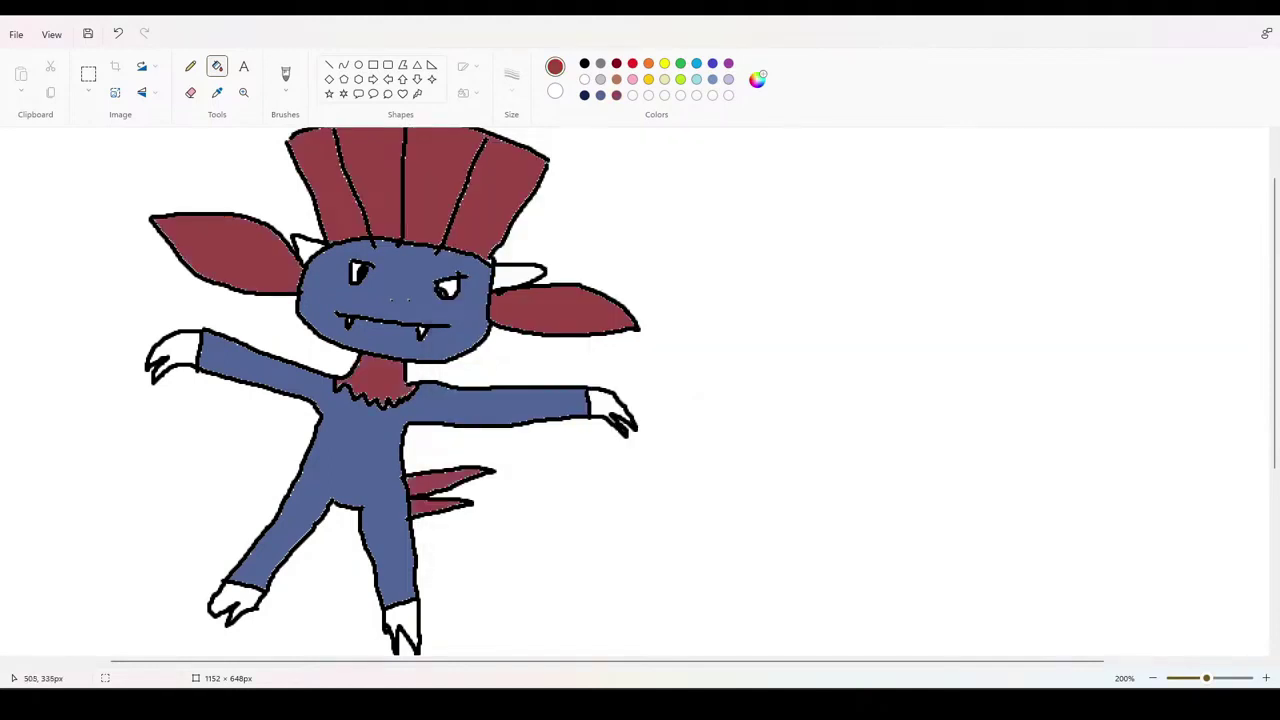
Step: Fill the two small inner ears beside Weavile's head with the custom blue-gray
click(600, 95)
click(518, 276)
click(308, 248)
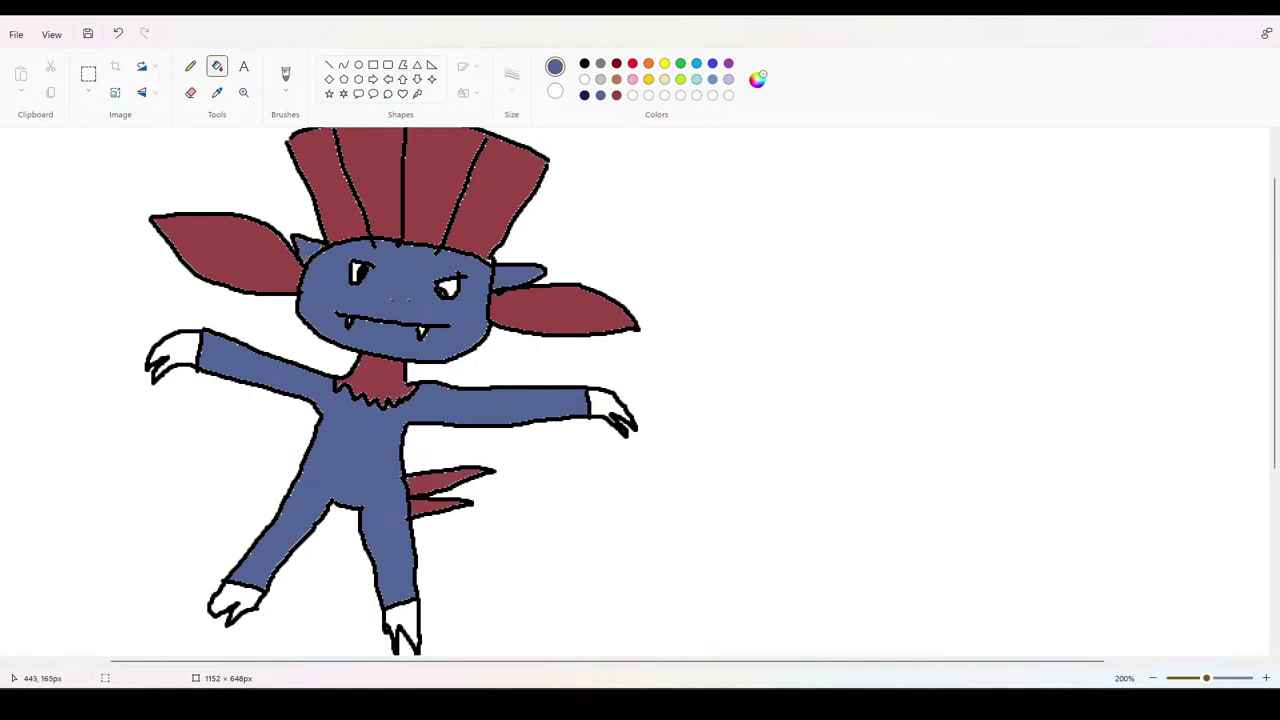
Step: Fill both of Weavile's clawed hands and both feet with light gray
click(600, 79)
click(605, 405)
click(400, 615)
click(235, 600)
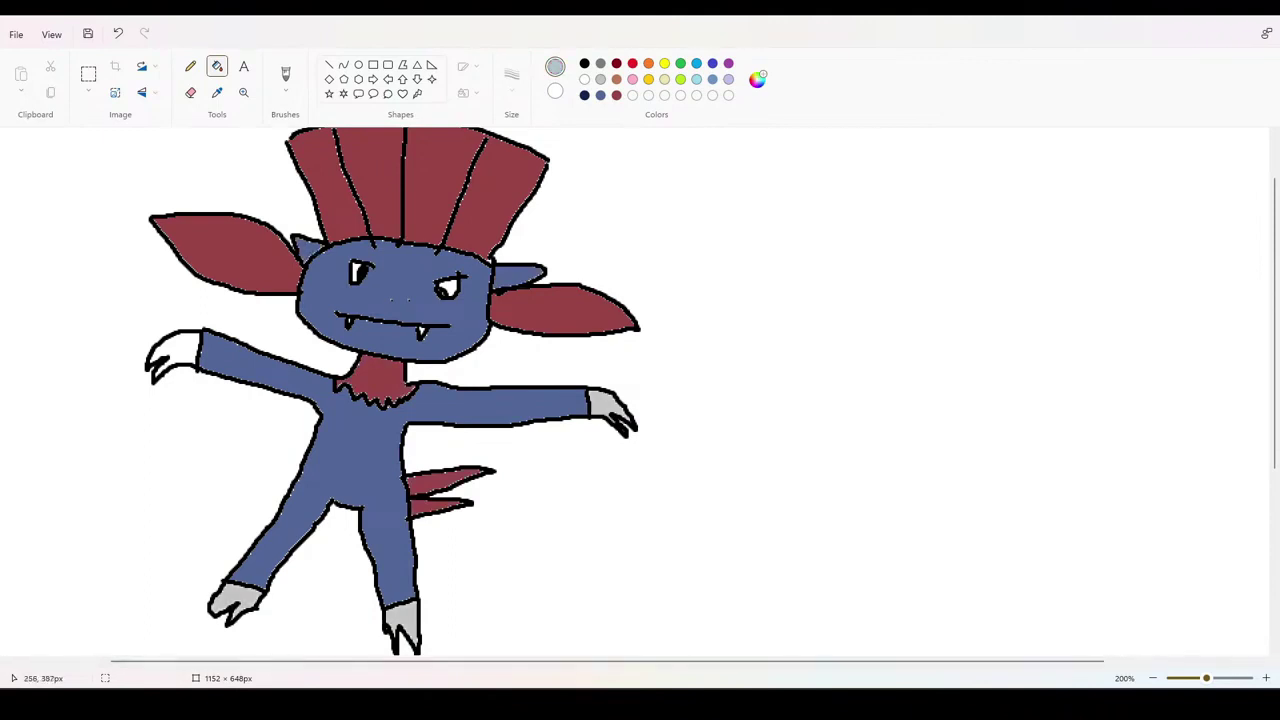
click(175, 350)
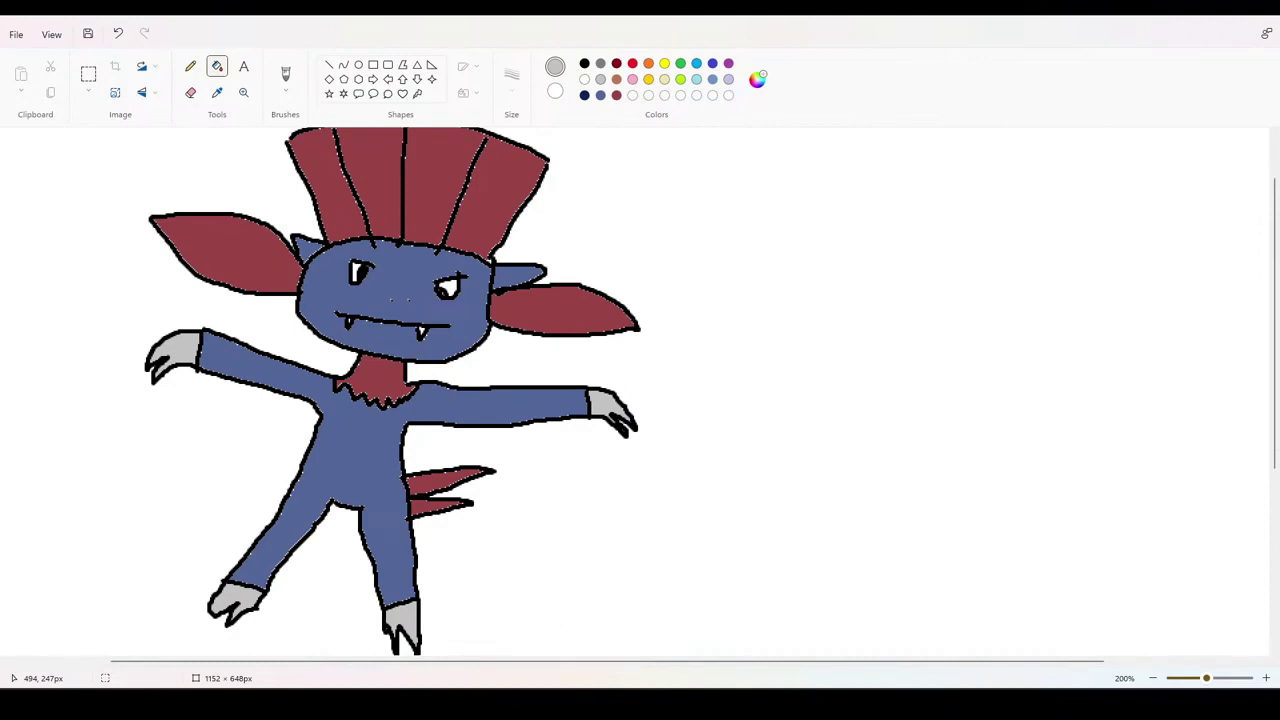
Step: Return to the Brush tool with black as the drawing color and show the whole canvas
click(285, 76)
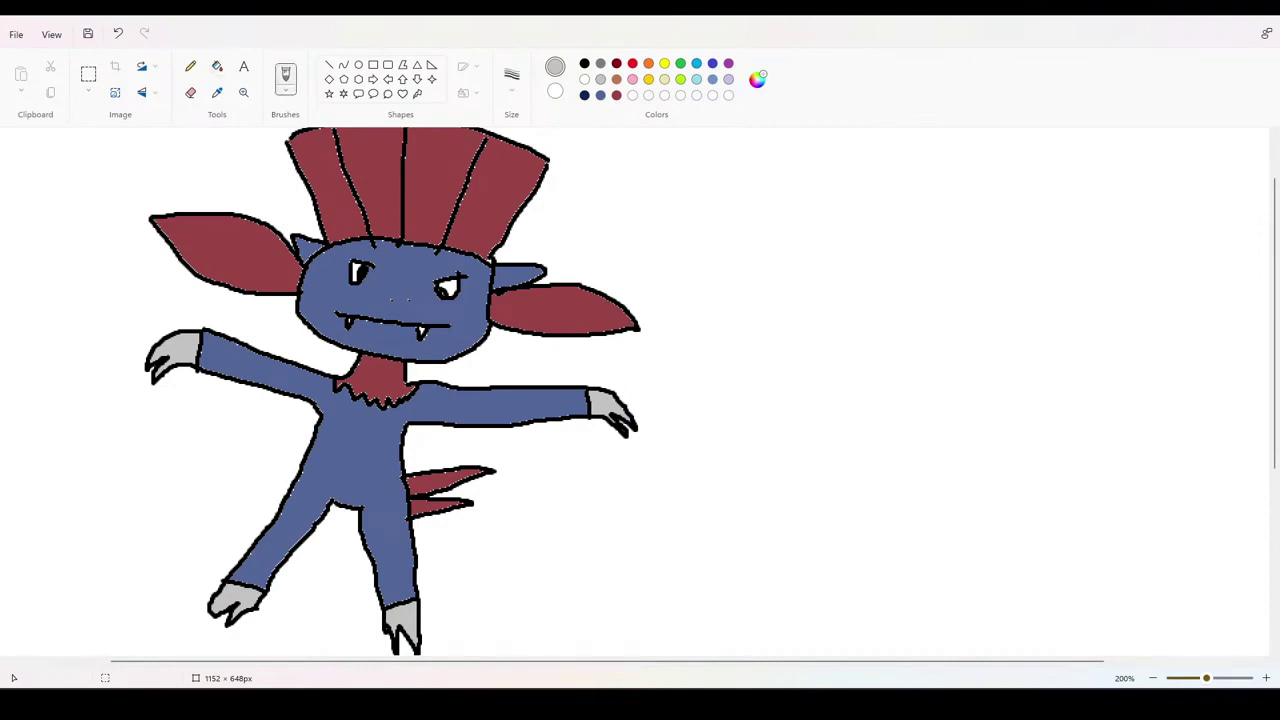
click(584, 63)
scroll(512, 368, down, 1)
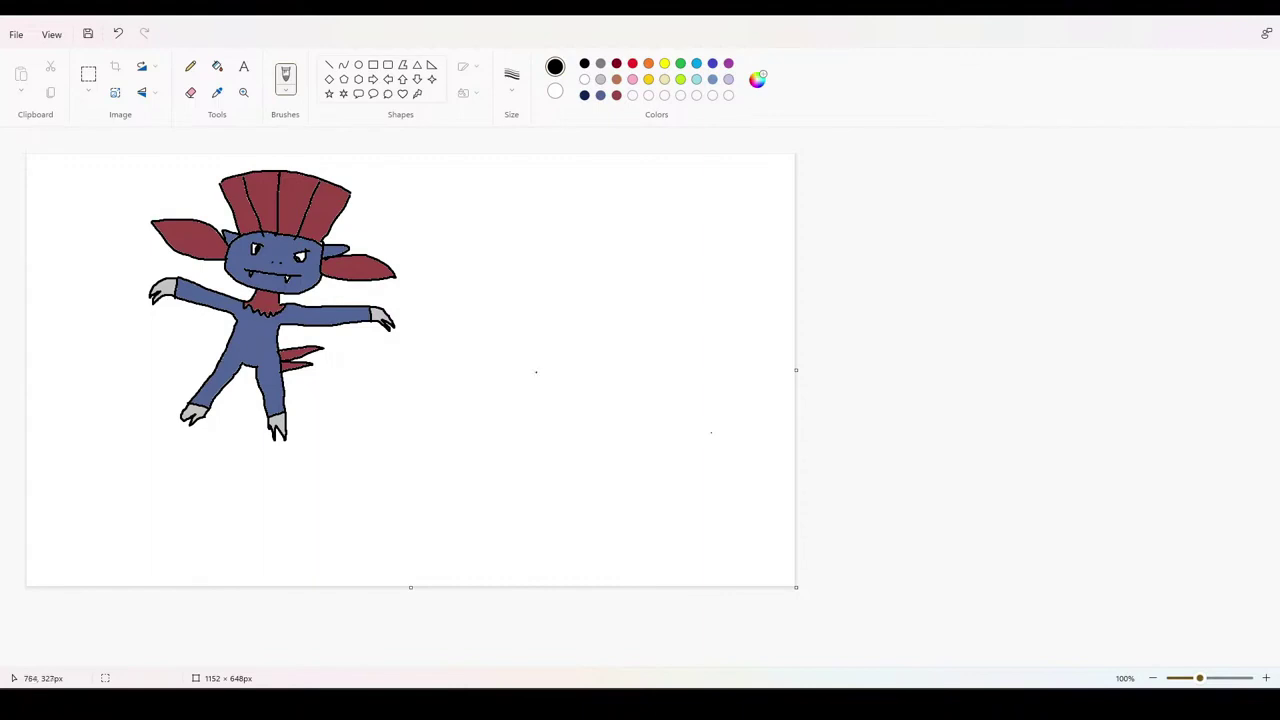
Step: Switch to the browser, search Google Images for "spearow" and view the Pokemon Database picture as the drawing reference
key(alt+Tab)
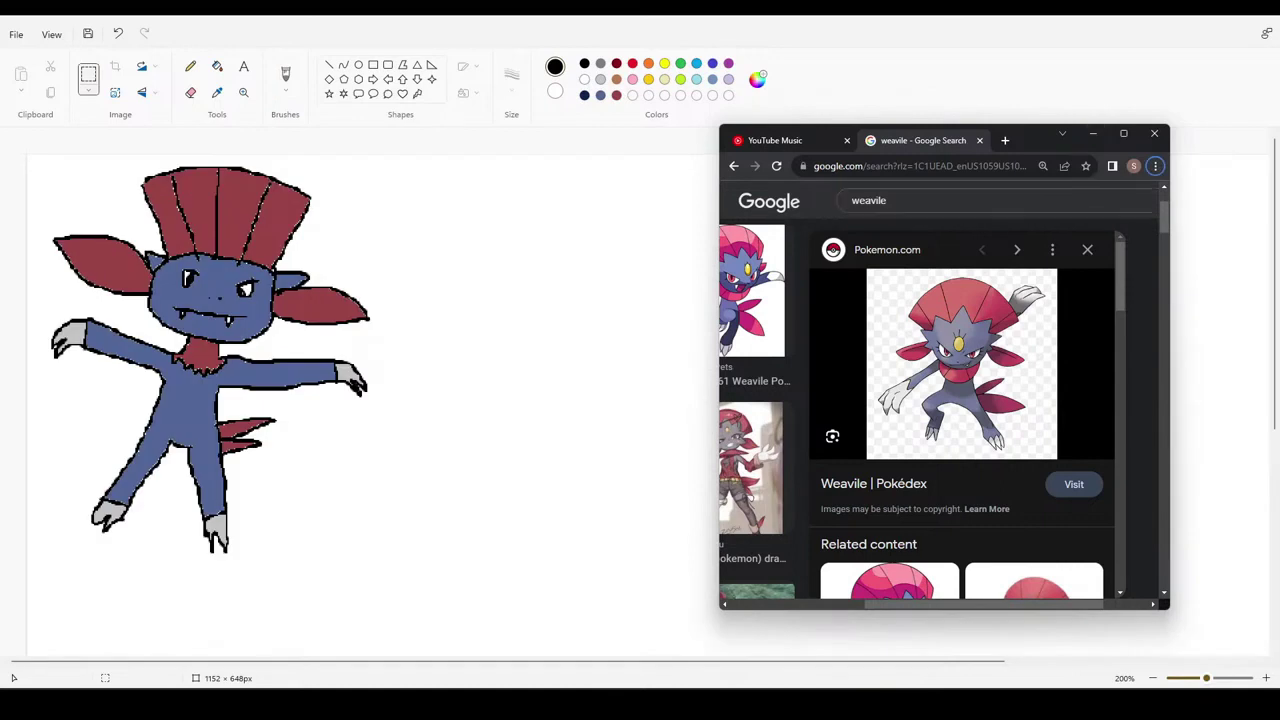
click(888, 200)
key(ctrl+a)
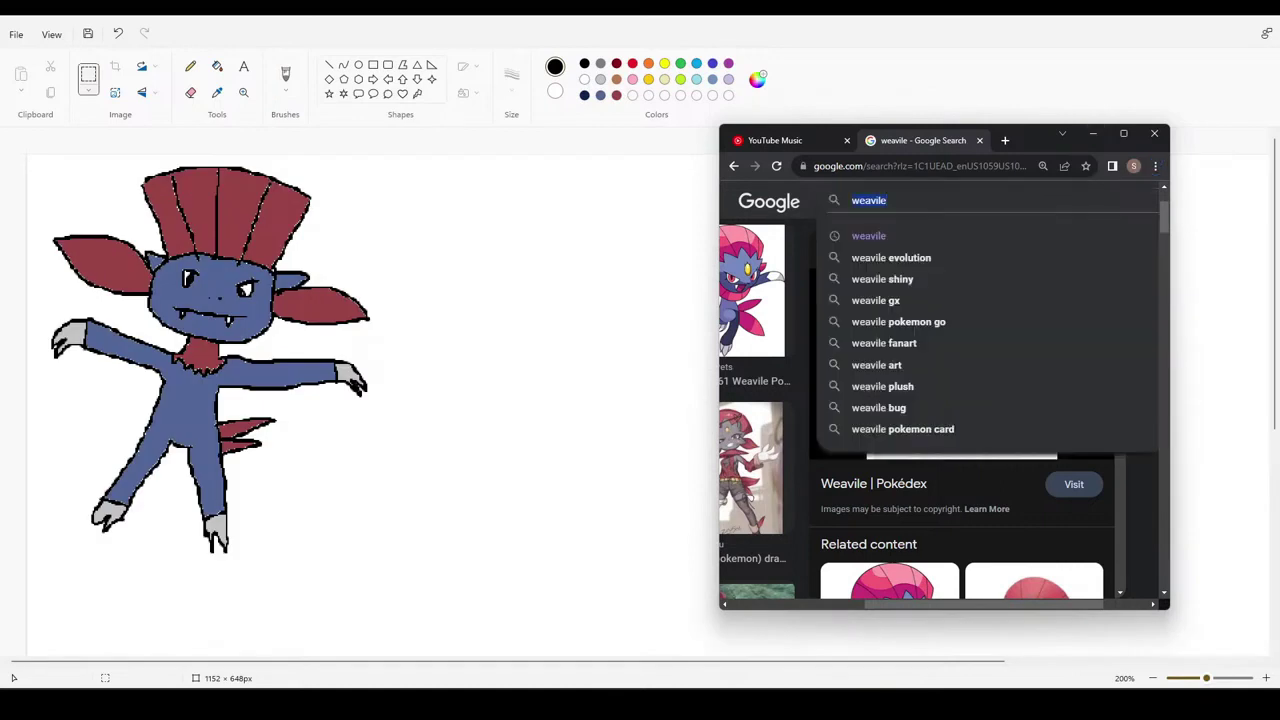
text(spearow)
key(Return)
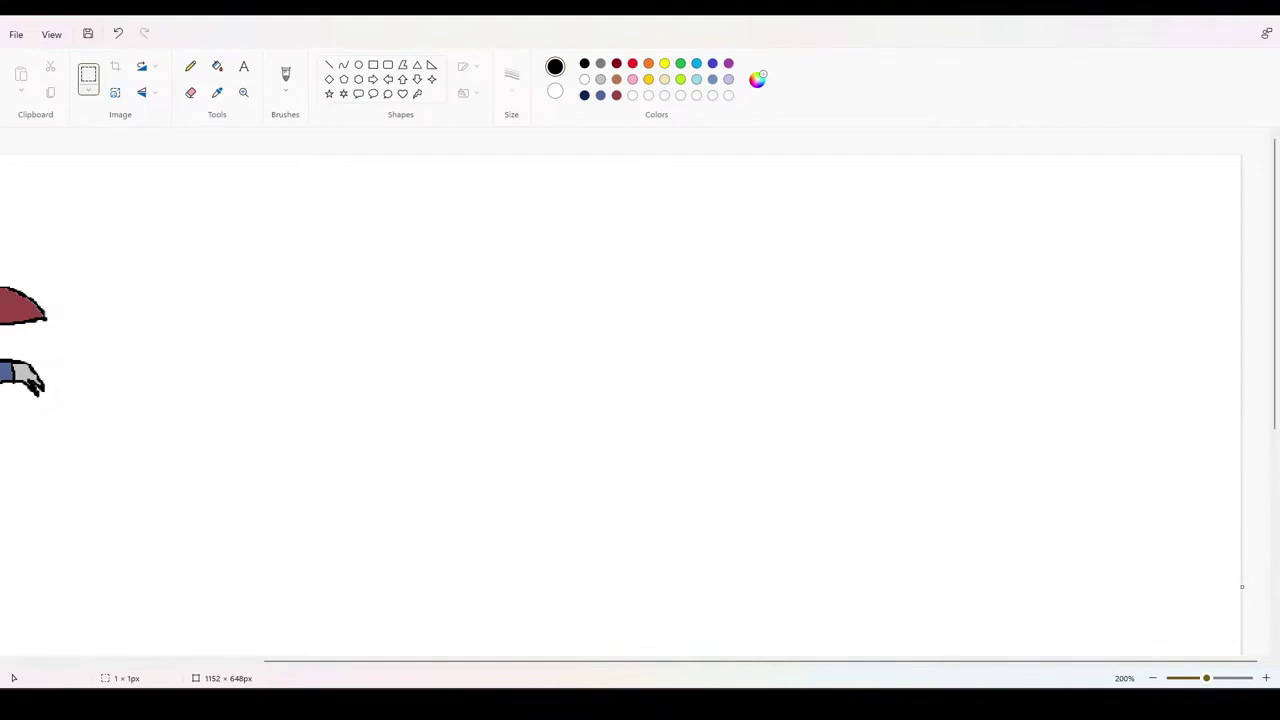
mouse_move(553, 687)
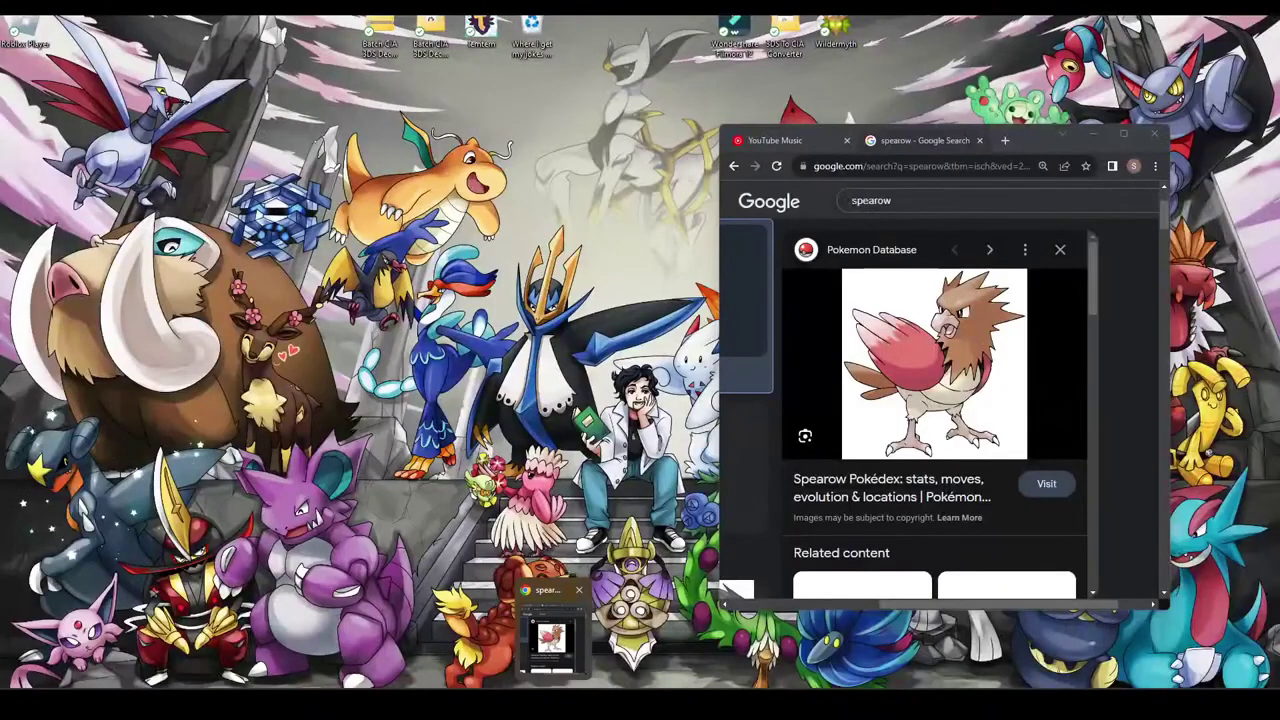
click(550, 635)
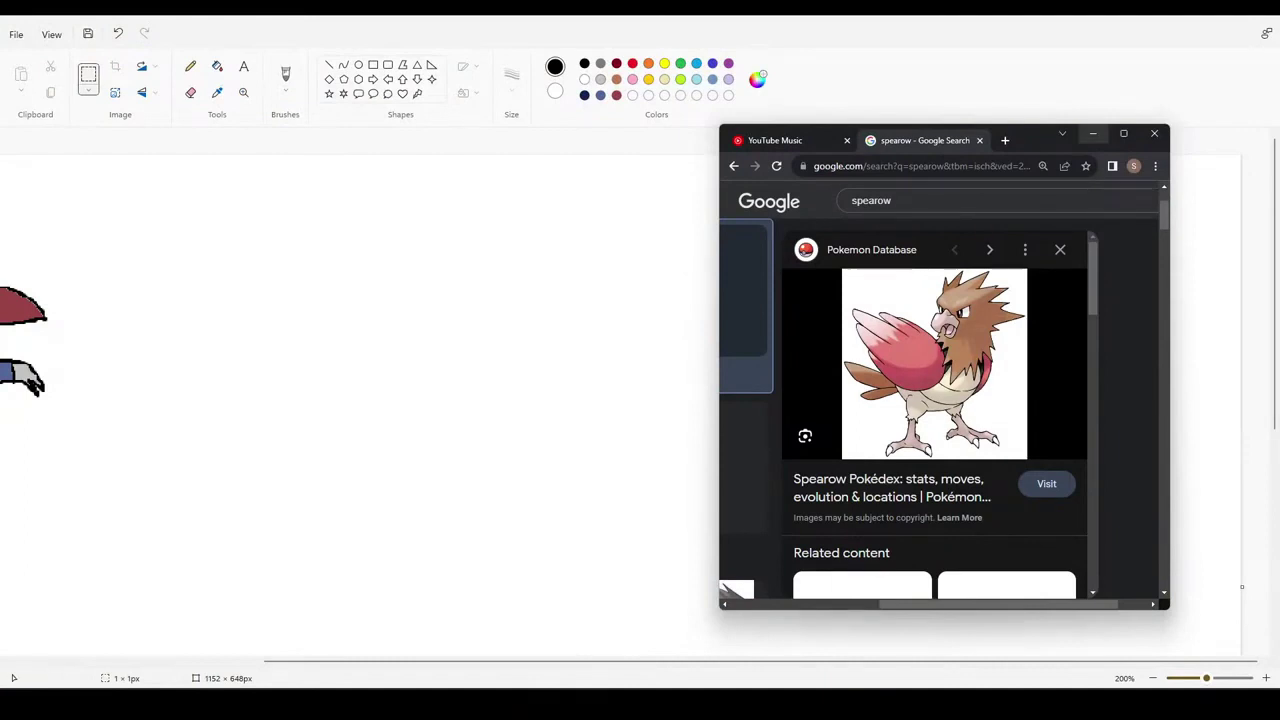
click(1093, 133)
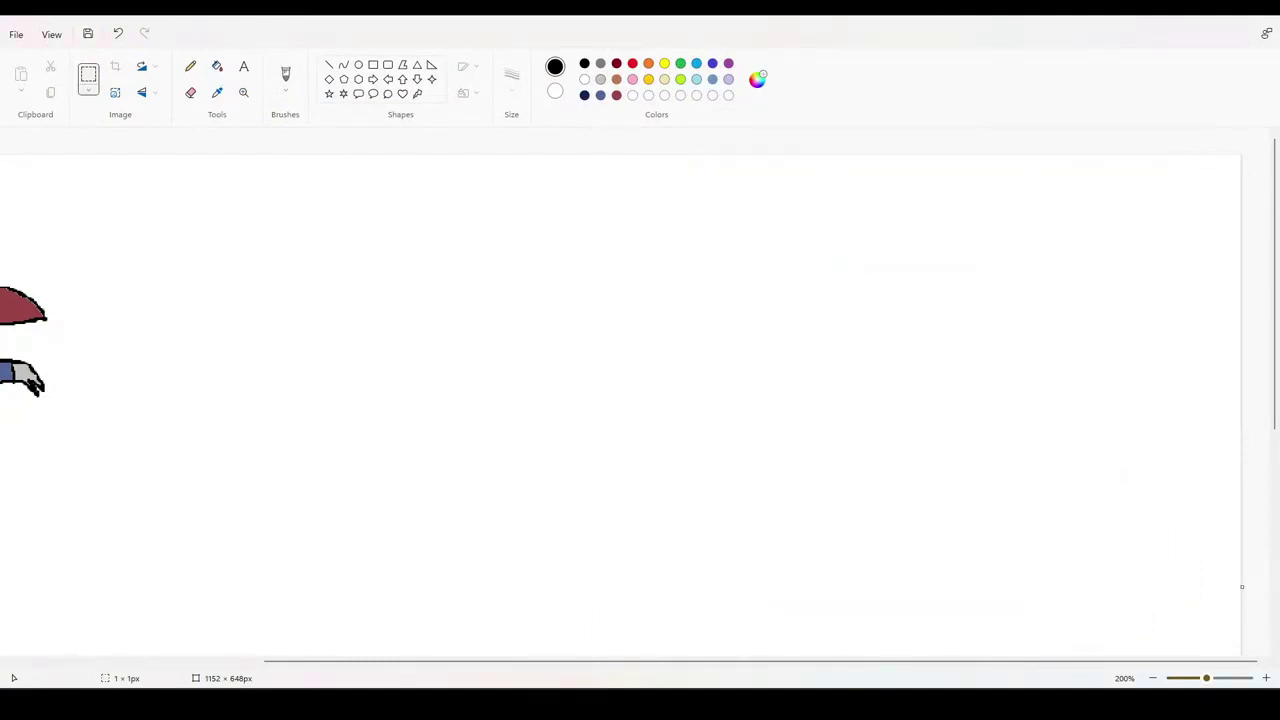
Step: Draw Spearow's rounded head, neck and long body outline with the black brush in the empty area beside Weavile
click(285, 75)
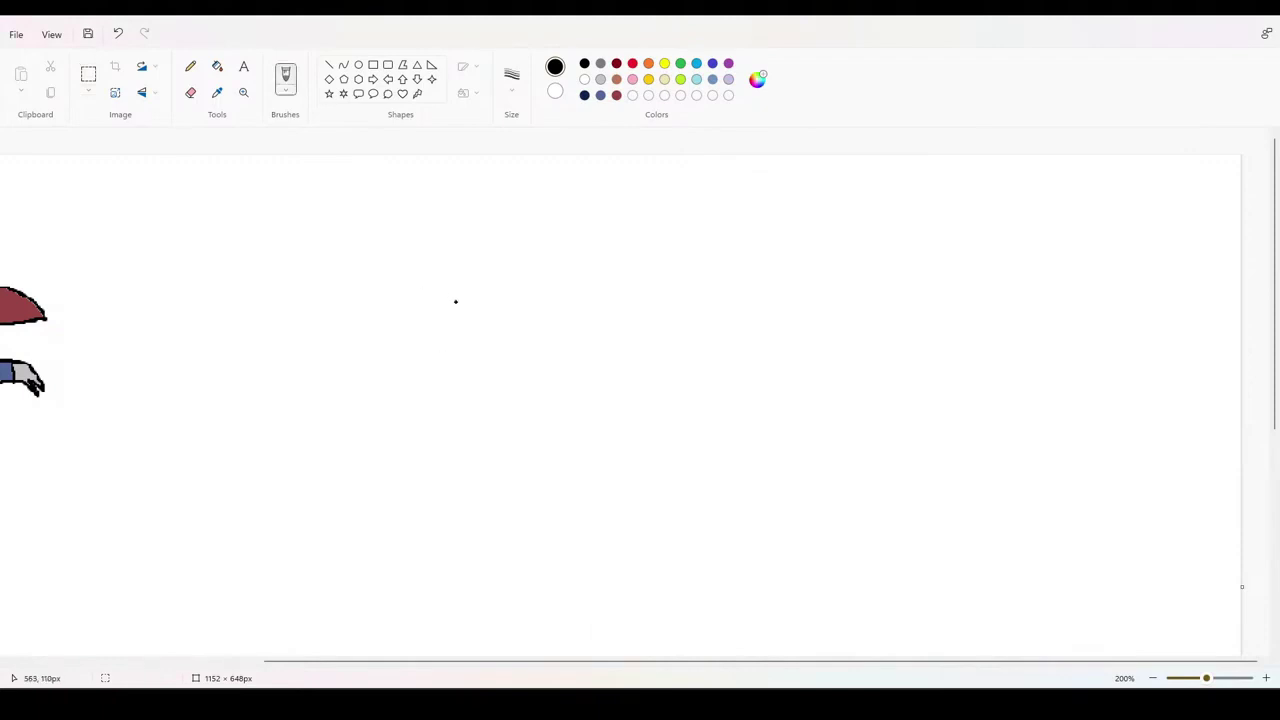
mouse_move(433, 320)
mouse_down()
mouse_move(439, 271)
mouse_move(502, 254)
mouse_move(524, 277)
mouse_move(543, 383)
mouse_move(685, 392)
mouse_move(736, 431)
mouse_move(719, 481)
mouse_move(634, 500)
mouse_move(492, 471)
mouse_up()
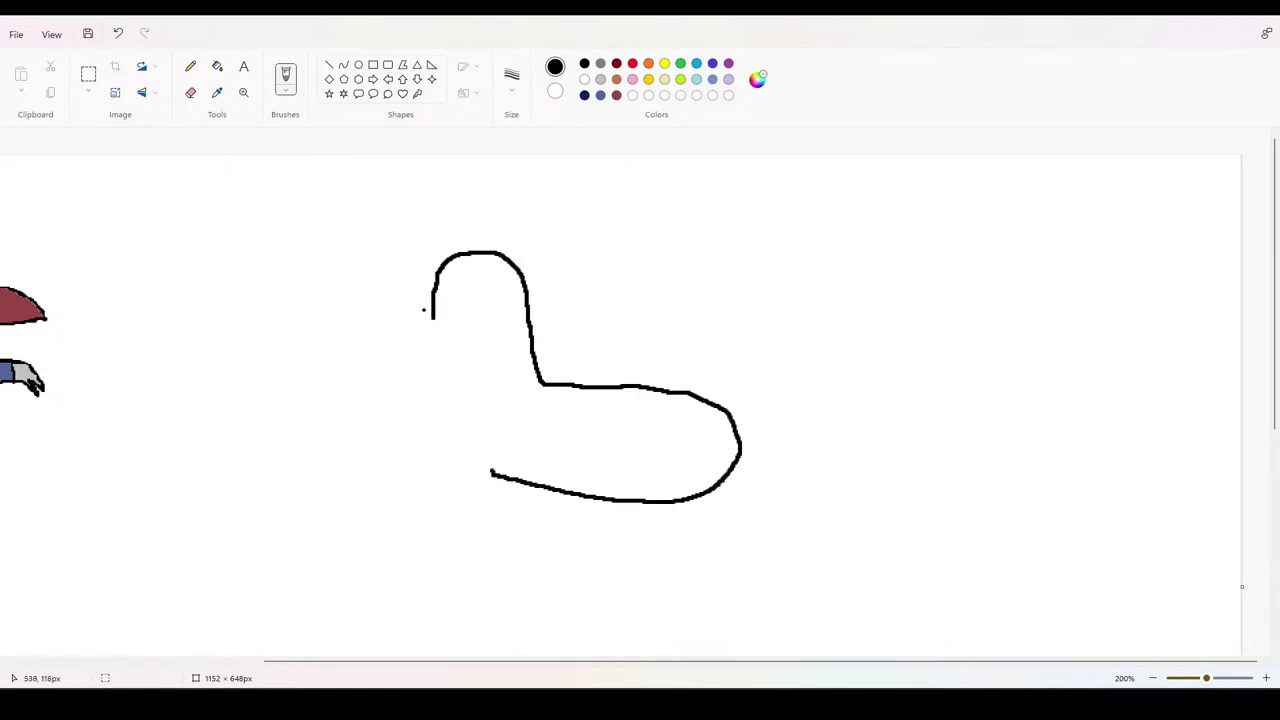
drag(431, 318, 544, 490)
Step: Draw Spearow's hooked beak, a jagged feather crest around the head, and angry eyes with dark pupils
drag(446, 310, 455, 337)
mouse_move(436, 289)
mouse_down()
mouse_move(416, 266)
mouse_move(478, 216)
mouse_move(541, 337)
mouse_up()
mouse_move(444, 278)
mouse_down()
mouse_move(472, 296)
mouse_move(508, 280)
mouse_move(447, 303)
mouse_move(498, 293)
mouse_up()
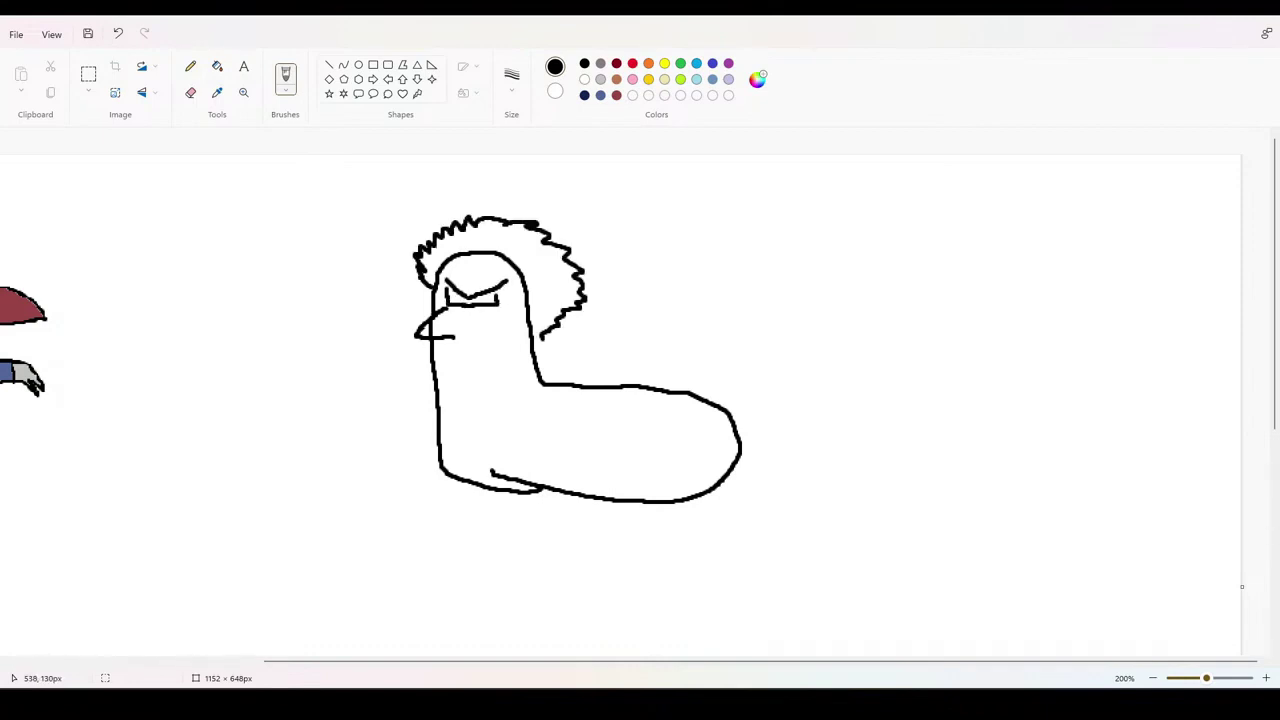
mouse_move(420, 338)
mouse_down()
mouse_move(460, 340)
mouse_move(416, 353)
mouse_up()
drag(421, 323, 431, 316)
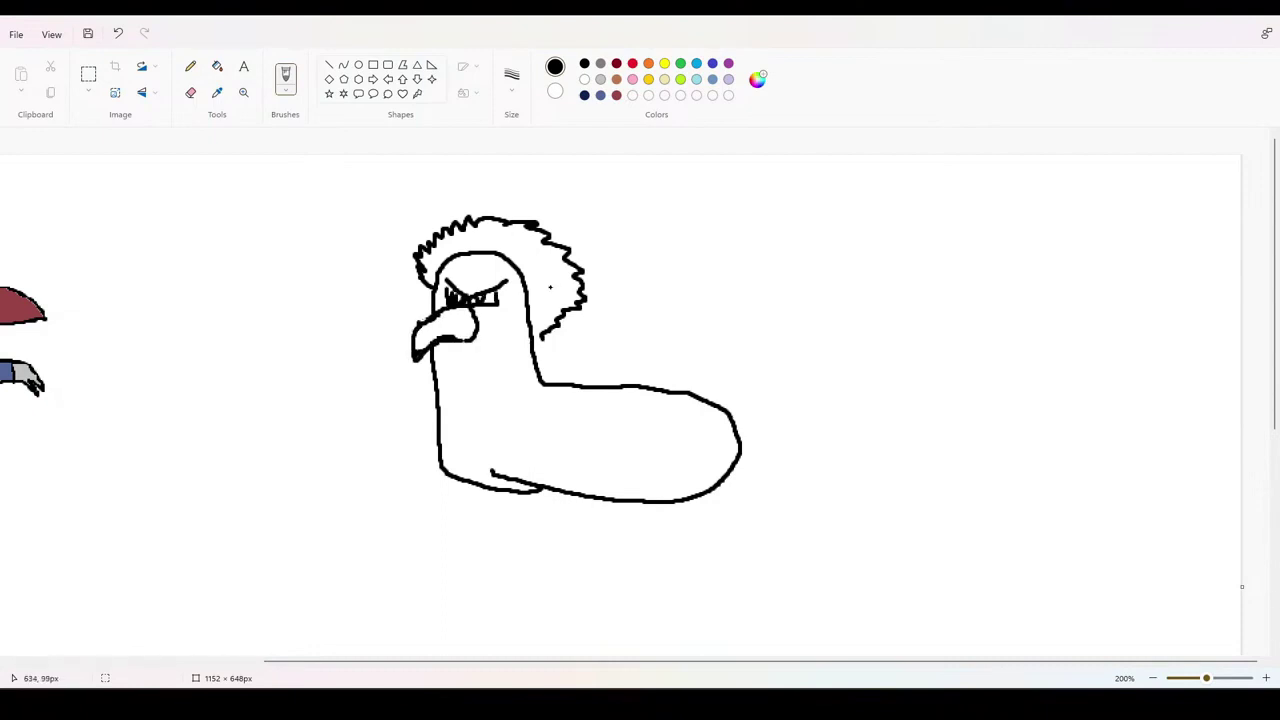
Step: Replace Spearow's crest with larger spikes joined directly to the head, and erase the old crest and inner head line
click(190, 92)
mouse_move(436, 278)
mouse_down()
mouse_move(420, 284)
mouse_move(420, 262)
mouse_move(394, 246)
mouse_move(523, 222)
mouse_move(571, 300)
mouse_move(543, 334)
mouse_move(563, 323)
mouse_up()
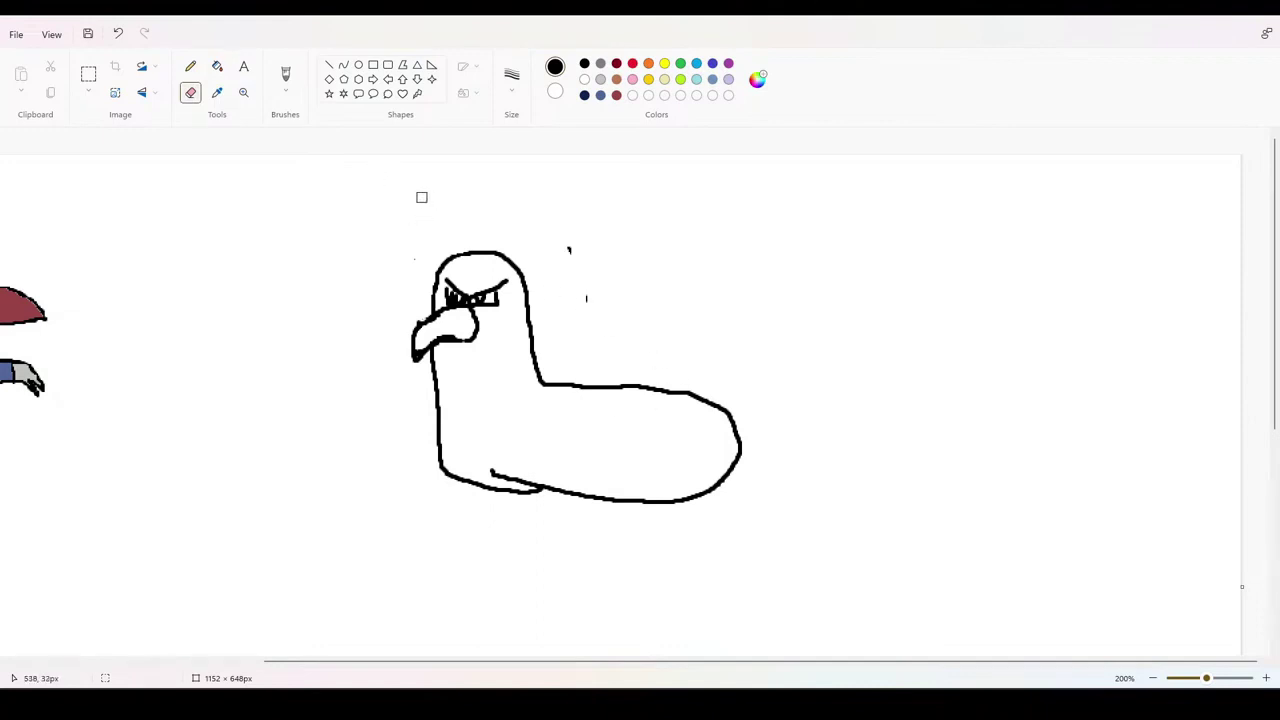
key(ctrl+z)
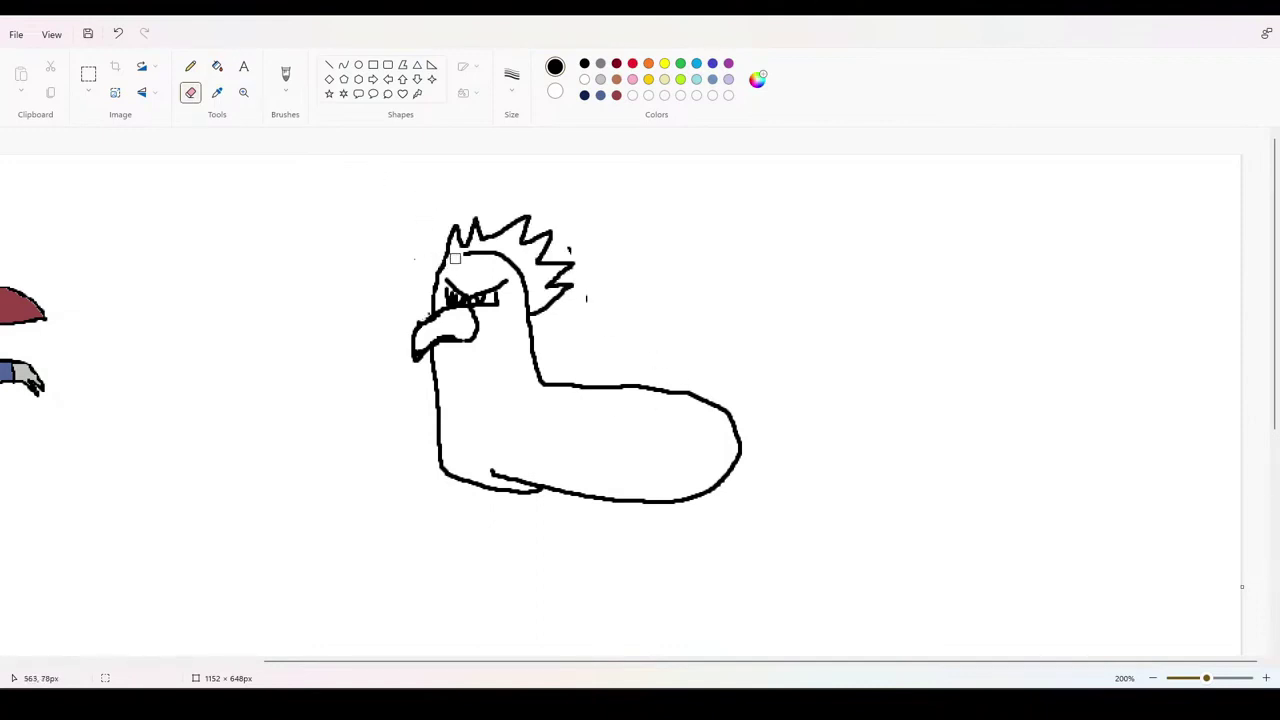
mouse_move(470, 257)
mouse_down()
mouse_move(500, 263)
mouse_move(525, 295)
mouse_move(497, 260)
mouse_up()
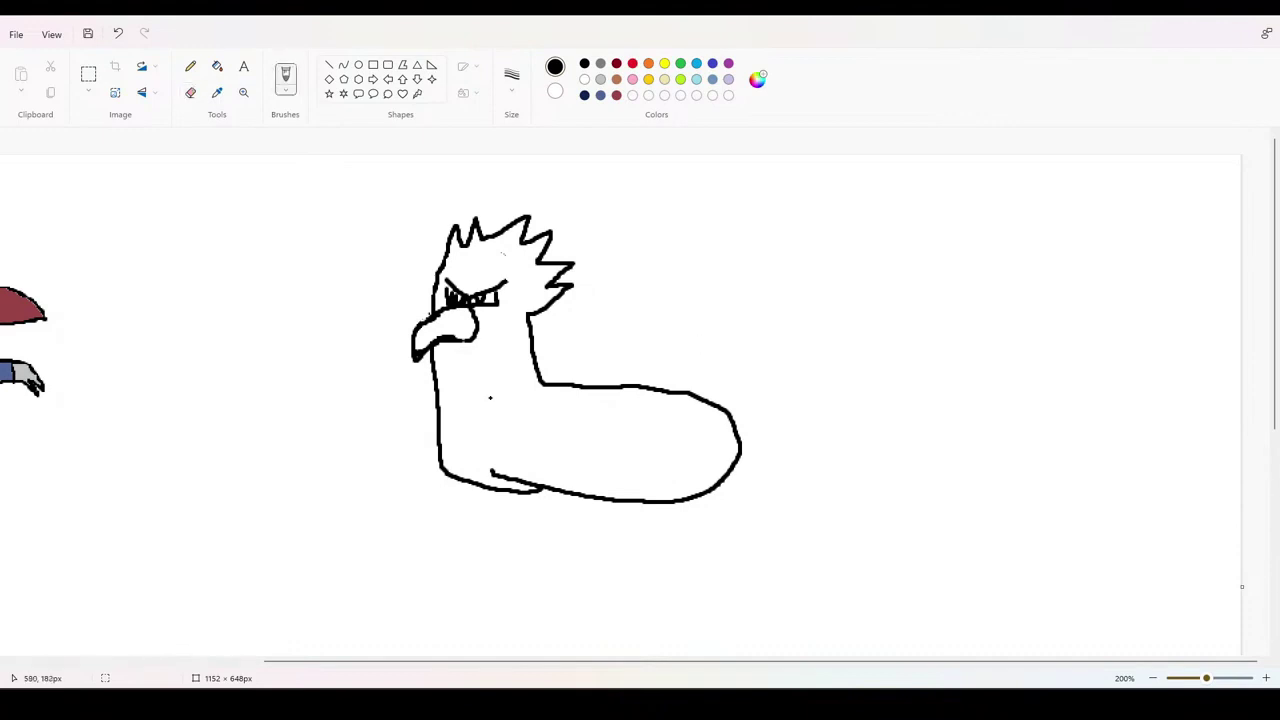
Step: Draw Spearow's raised wing with rounded feather tips and a shorter rear body curve, erasing the body lines they replace
mouse_move(485, 401)
mouse_down()
mouse_move(576, 344)
mouse_move(489, 387)
mouse_up()
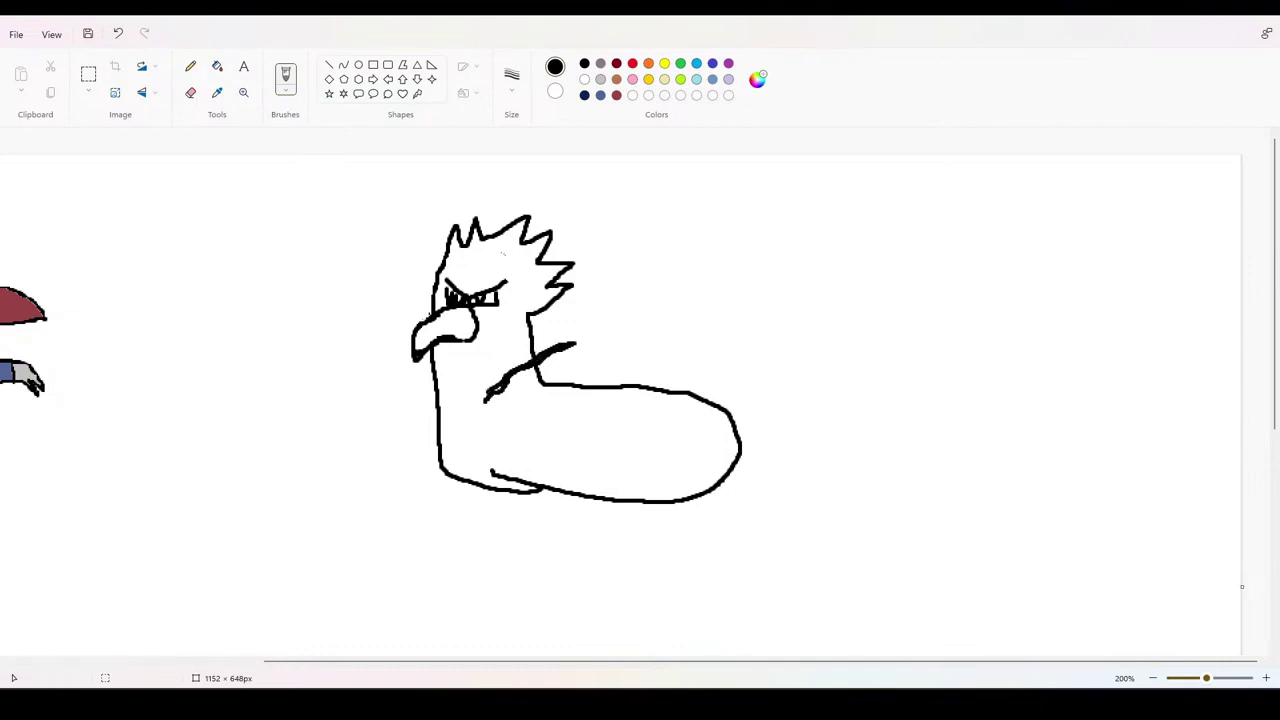
key(ctrl+z)
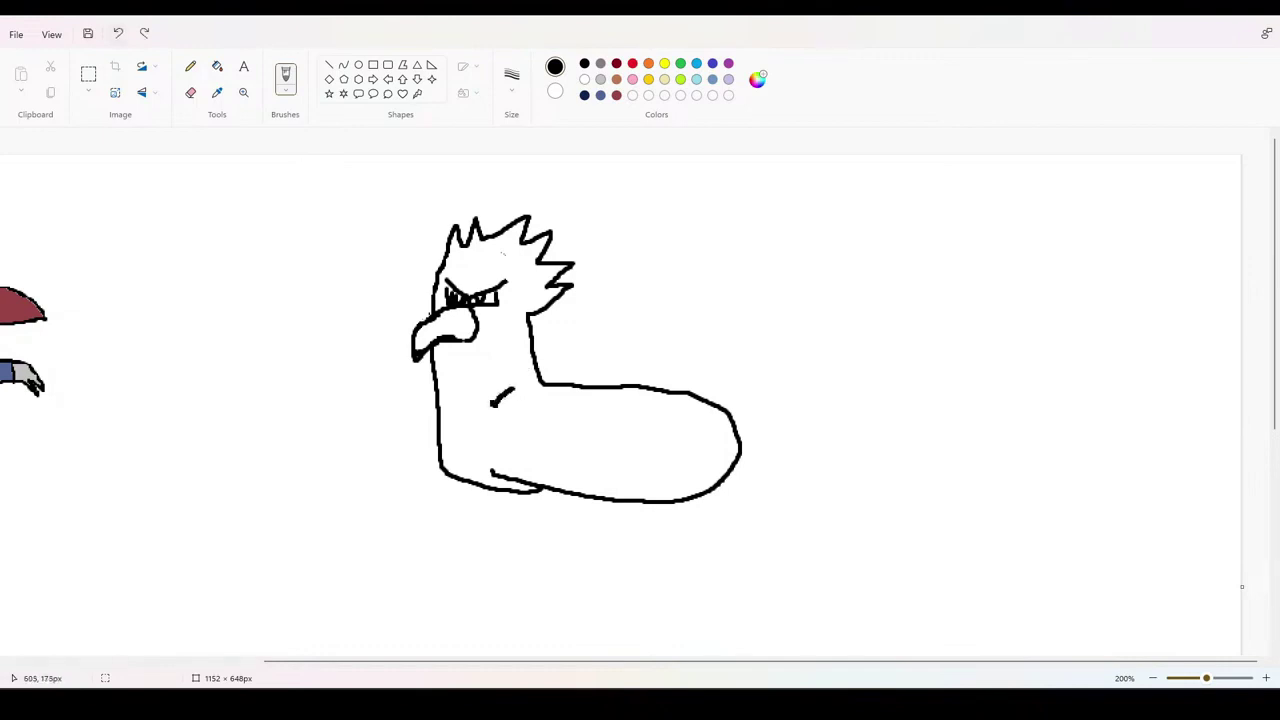
mouse_move(510, 391)
mouse_down()
mouse_move(700, 330)
mouse_move(735, 340)
mouse_move(690, 428)
mouse_move(678, 490)
mouse_move(646, 500)
mouse_up()
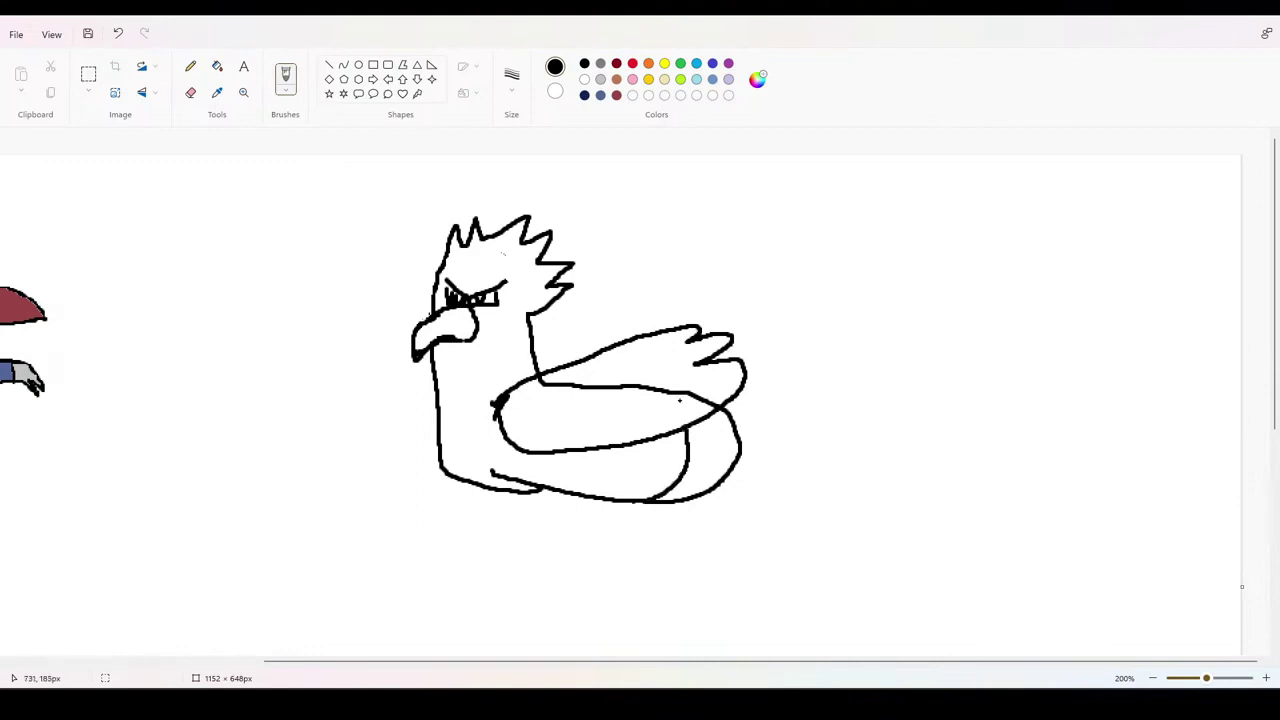
click(190, 92)
drag(731, 414, 503, 444)
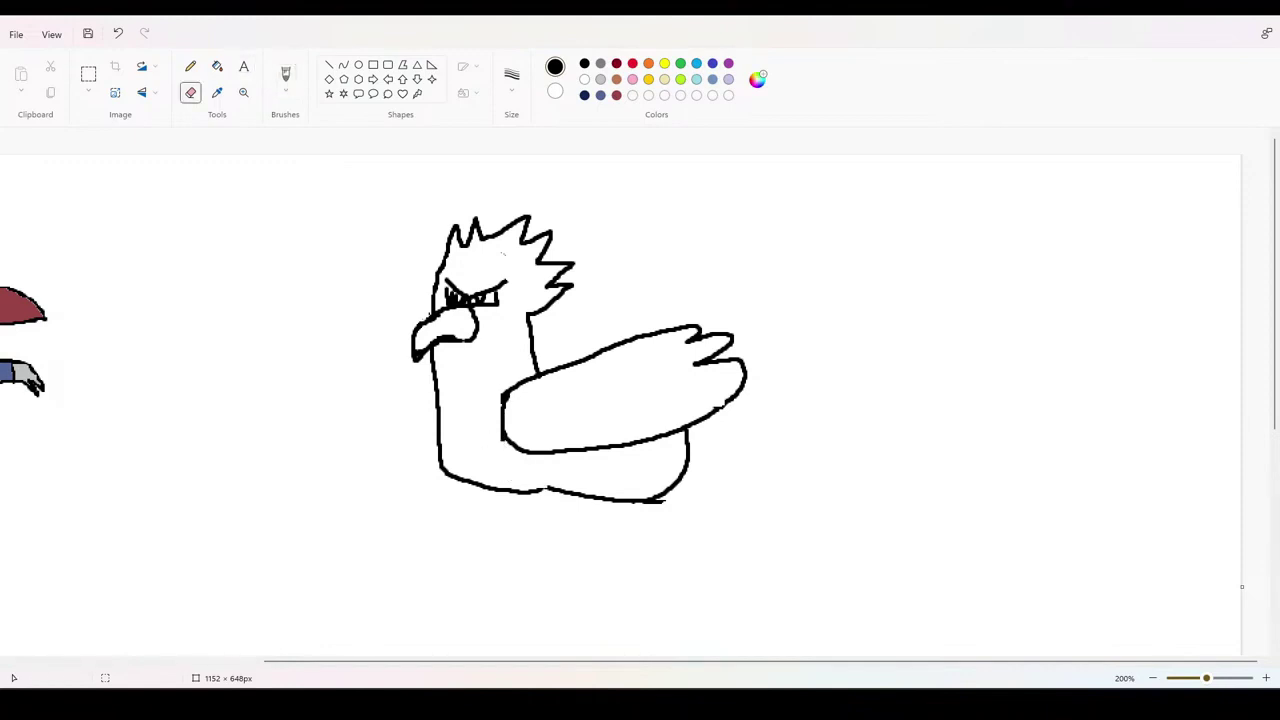
Step: Draw two black feather lines inside Spearow's wing, running inward from the gaps between the feather tips
click(285, 75)
drag(597, 370, 728, 342)
drag(625, 392, 742, 362)
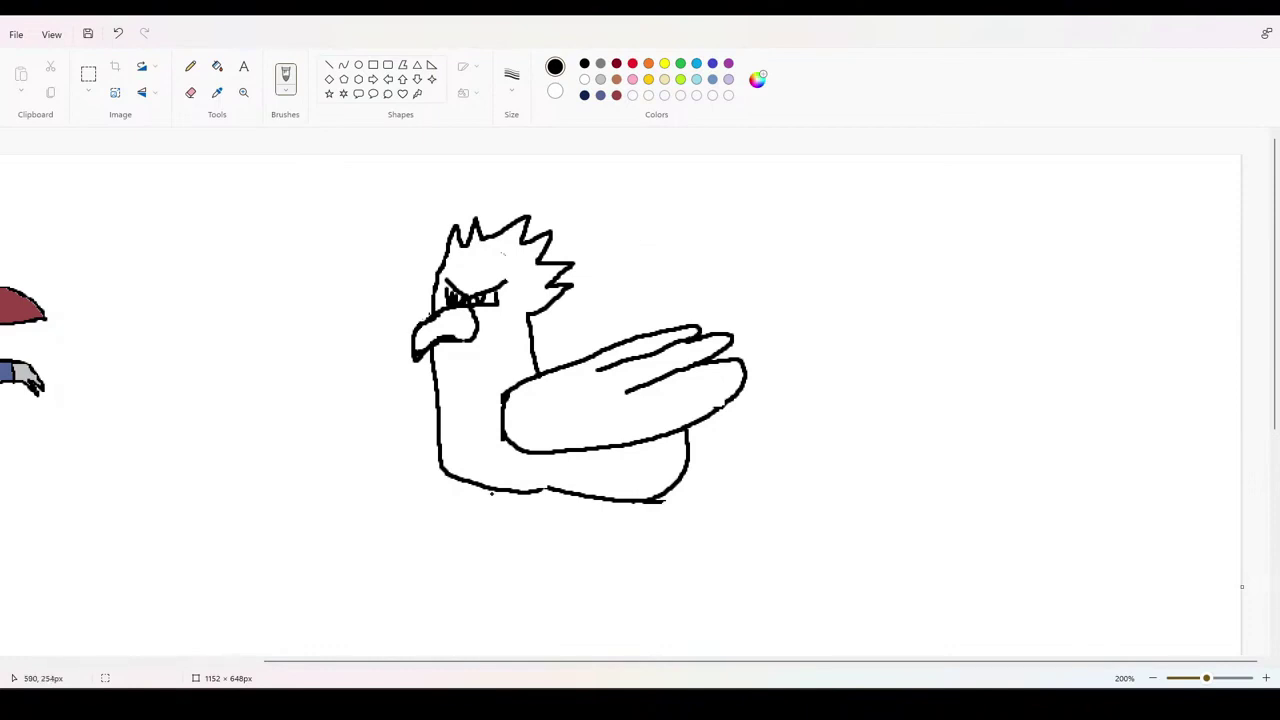
Step: Draw Spearow's two legs with rounded thighs, clawed feet and short horizontal bands across the shins
mouse_move(480, 487)
mouse_down()
mouse_move(492, 512)
mouse_move(520, 512)
mouse_up()
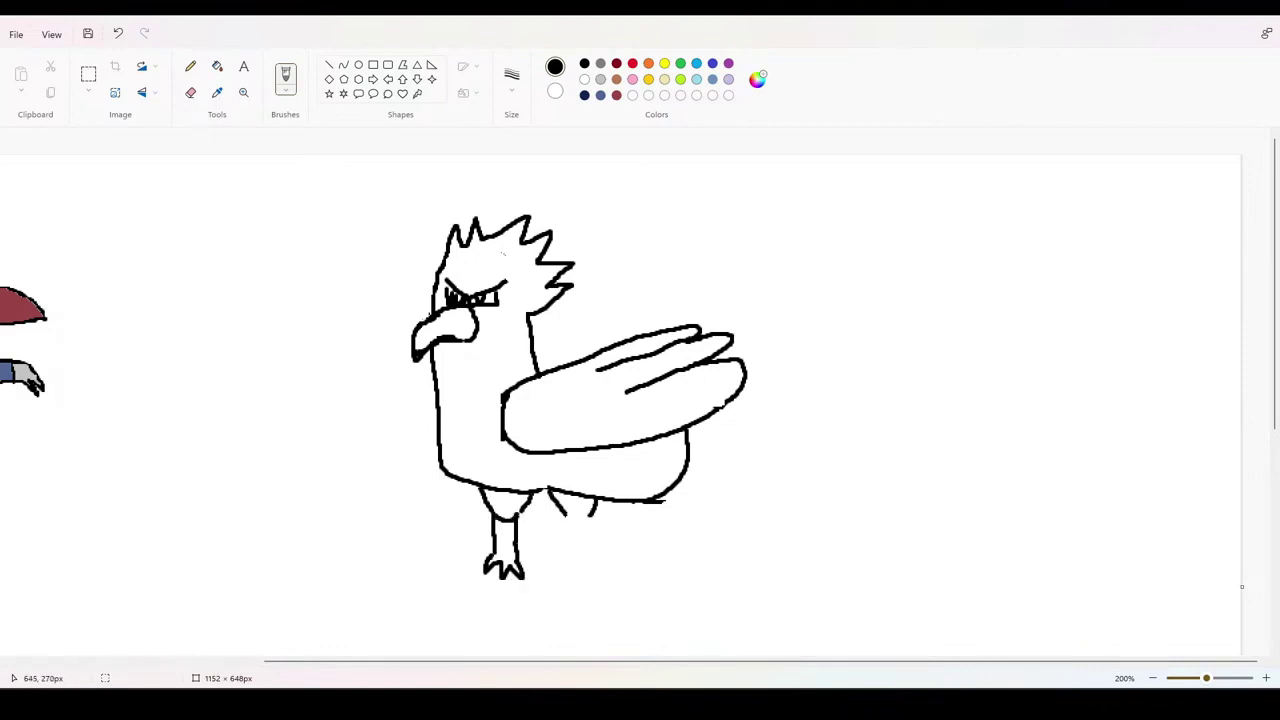
drag(565, 515, 580, 523)
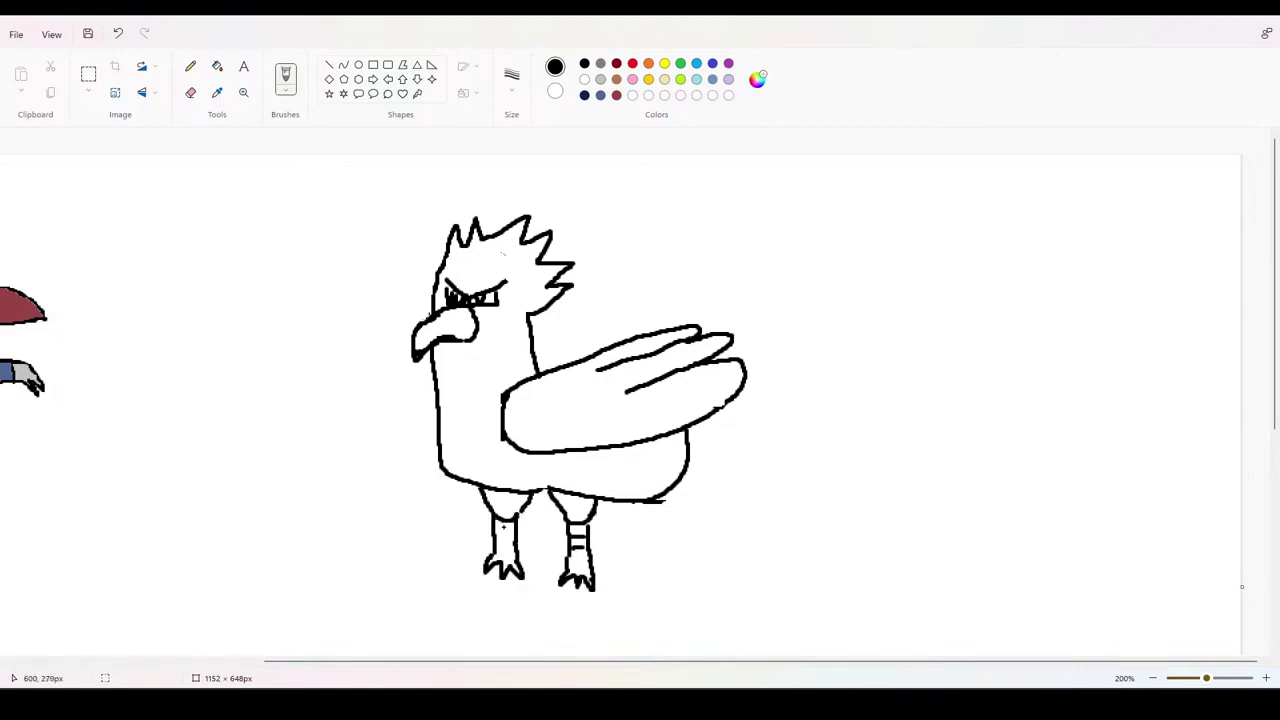
drag(496, 525, 514, 538)
drag(570, 550, 585, 548)
Step: Draw a spiky tail behind Spearow's body and enclose the chest with a jagged neck line and a divider below the wing
drag(688, 432, 682, 480)
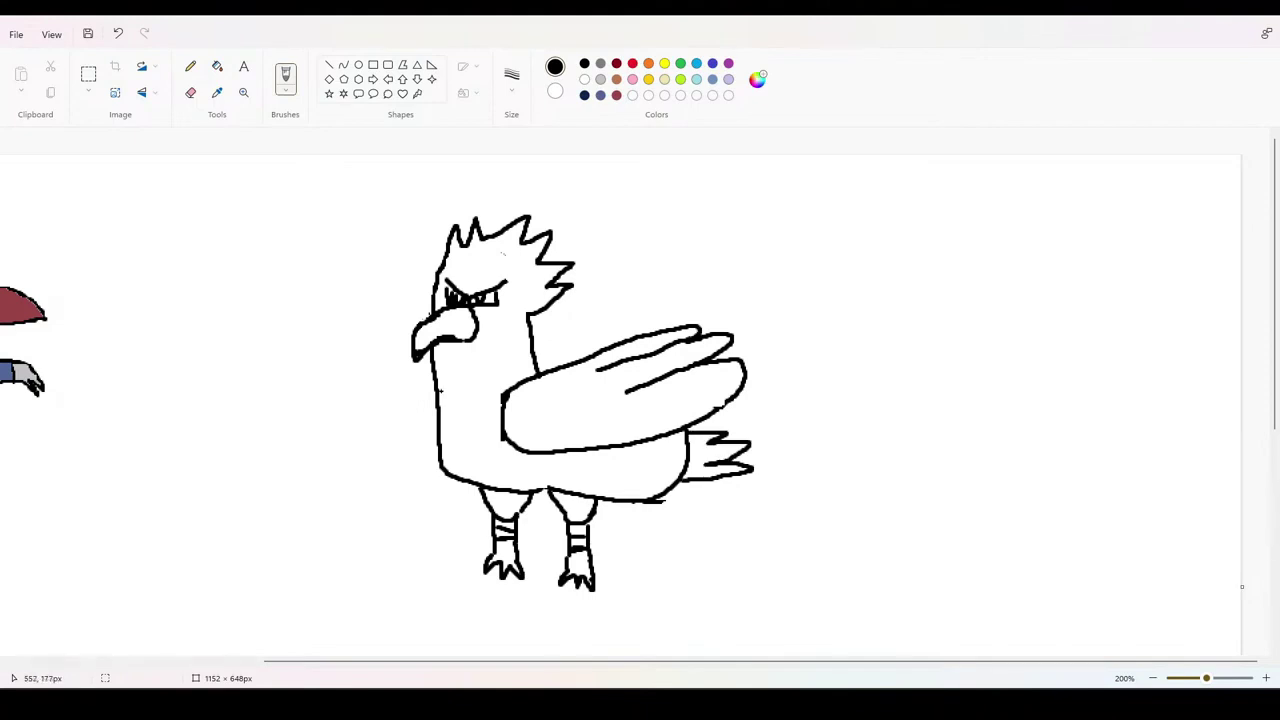
drag(438, 388, 506, 396)
drag(521, 452, 522, 490)
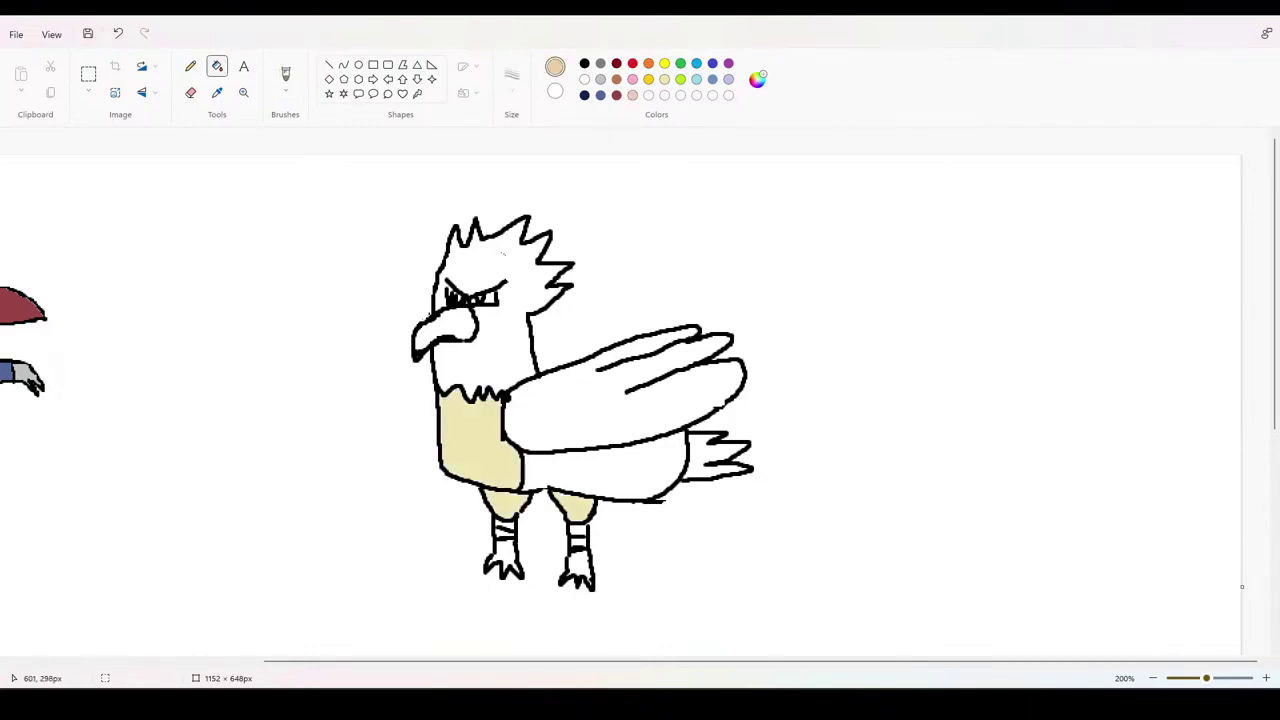
Step: Fill Spearow's banded lower legs, feet and beak with light peach, undoing the fill that recolors the outline
click(505, 552)
click(504, 534)
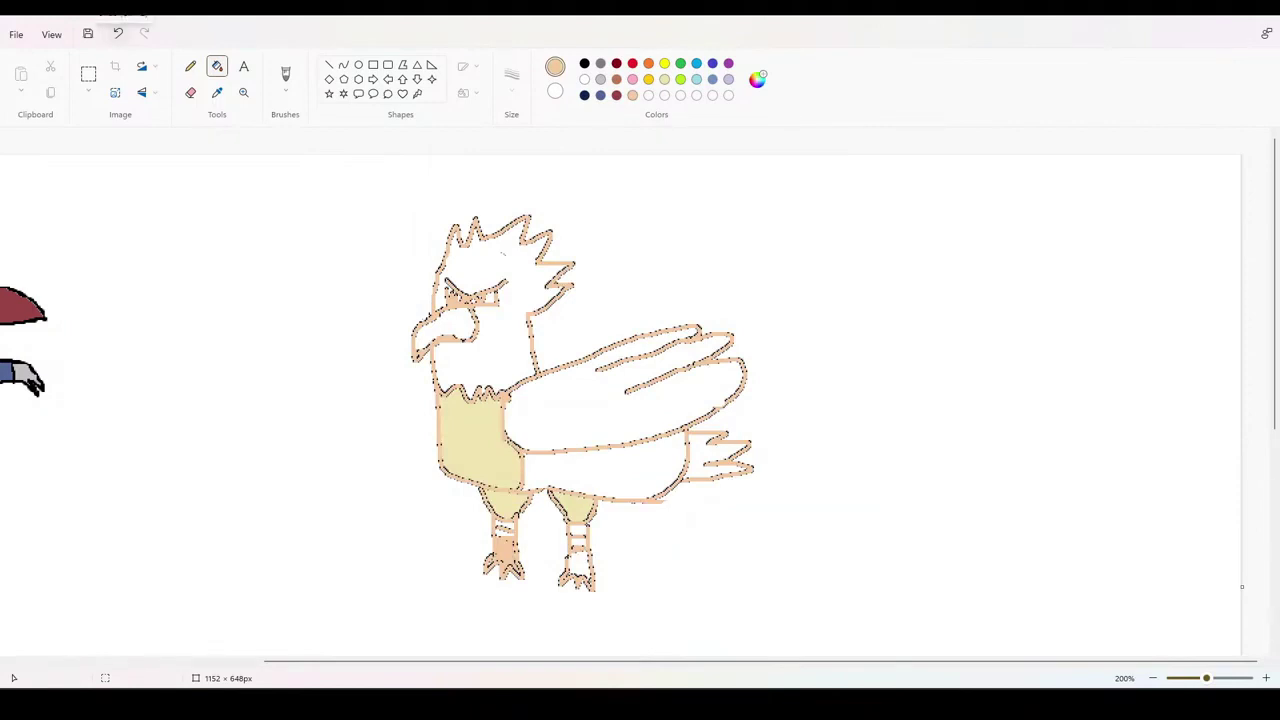
key(ctrl+z)
click(504, 535)
click(505, 523)
click(578, 530)
click(578, 543)
click(578, 565)
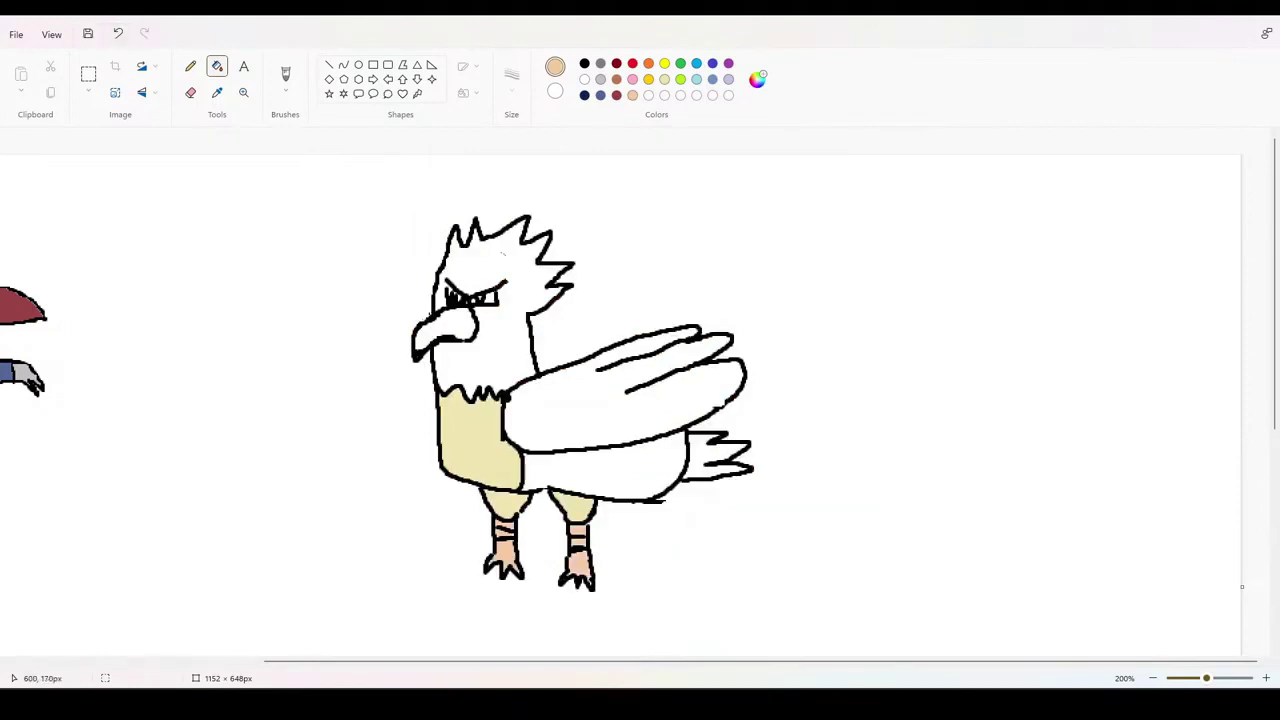
click(461, 325)
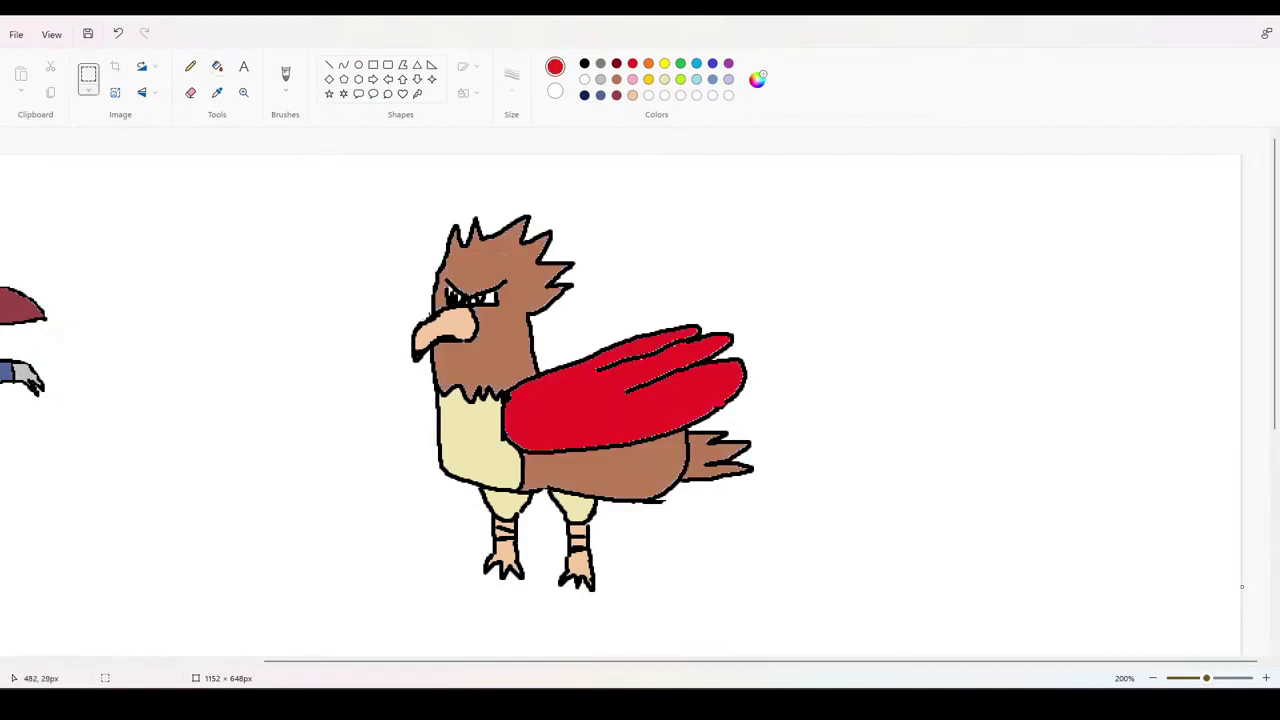
Step: Select the whole Spearow drawing and move it closer to Weavile to free up canvas space
drag(346, 191, 843, 626)
drag(590, 400, 518, 396)
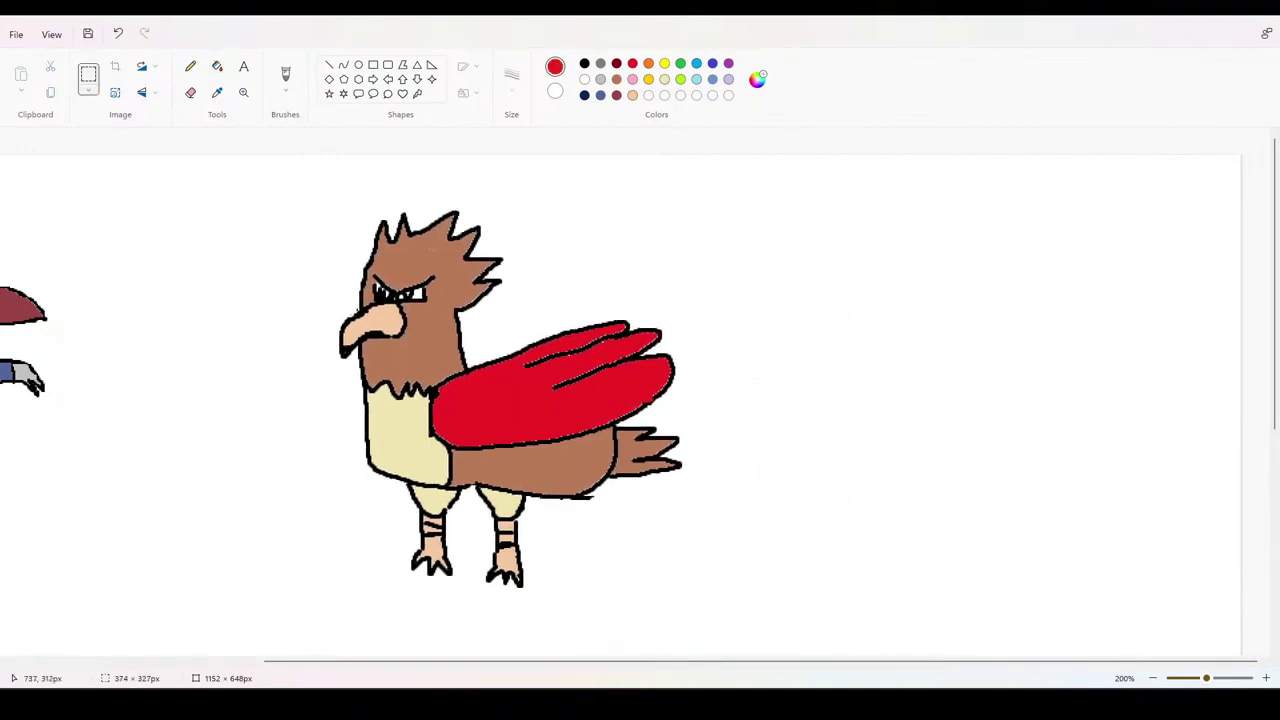
drag(687, 571, 526, 525)
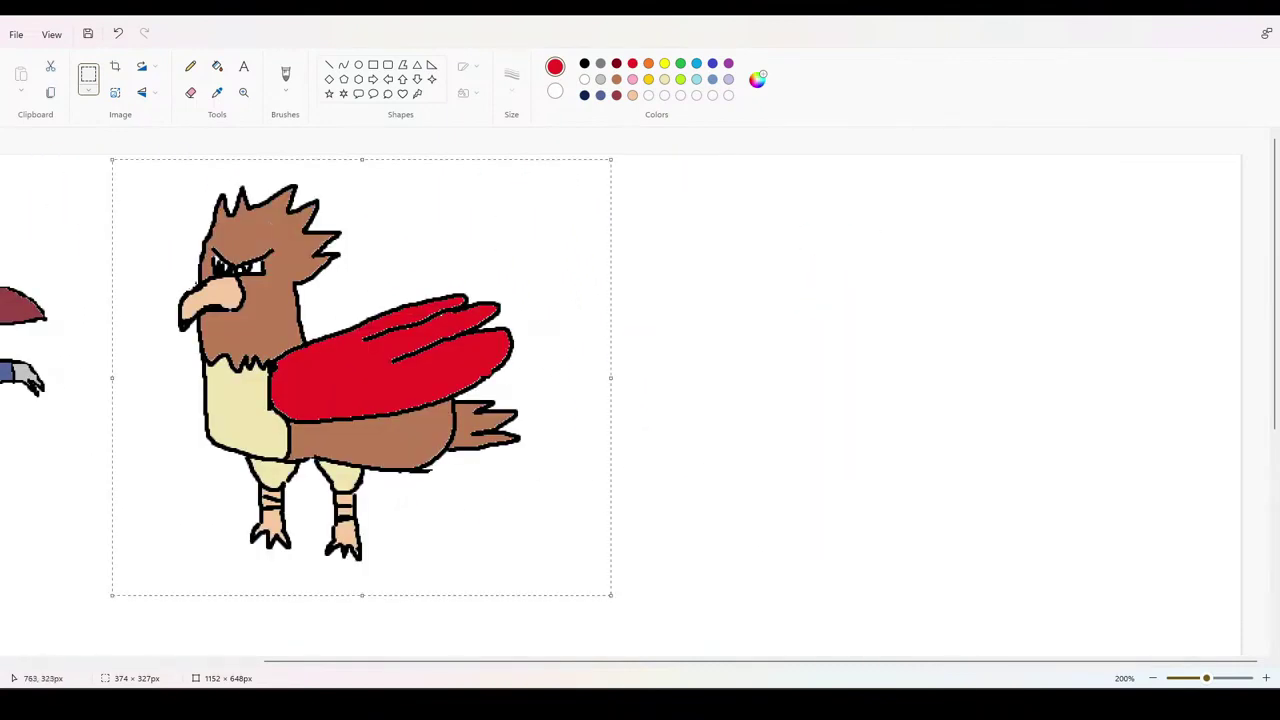
Step: Switch to the browser, search Google Images for "gumshoos" and view the Pokemon.com picture as the drawing reference
key(alt+Tab)
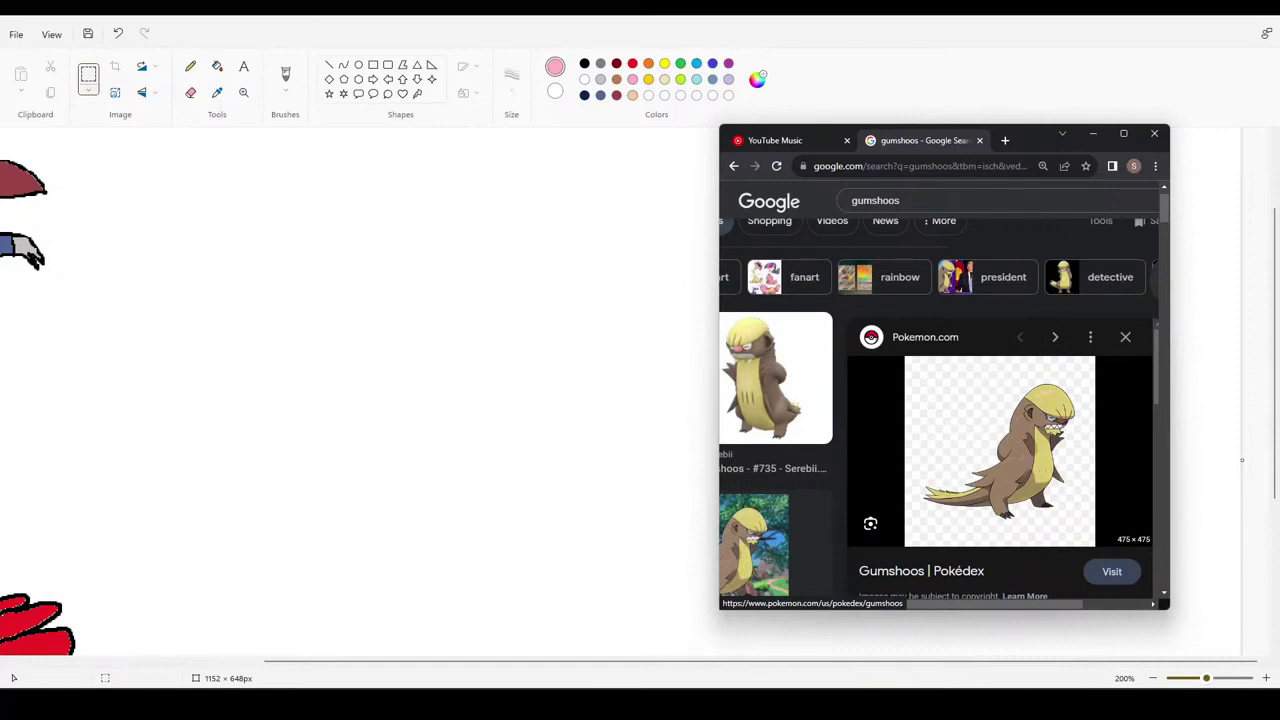
click(1093, 133)
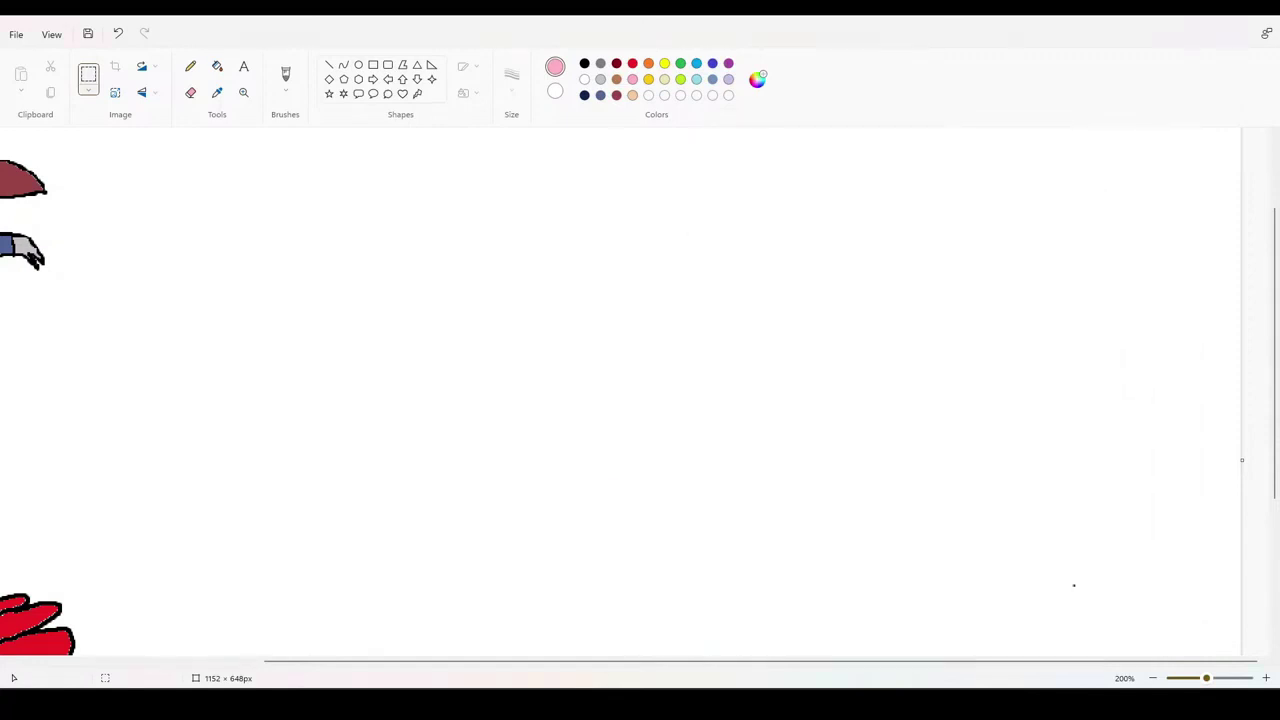
Step: Draw Gumshoos's head and body outline tapering to a pointed tail with the black brush in the empty canvas area
click(285, 75)
click(584, 63)
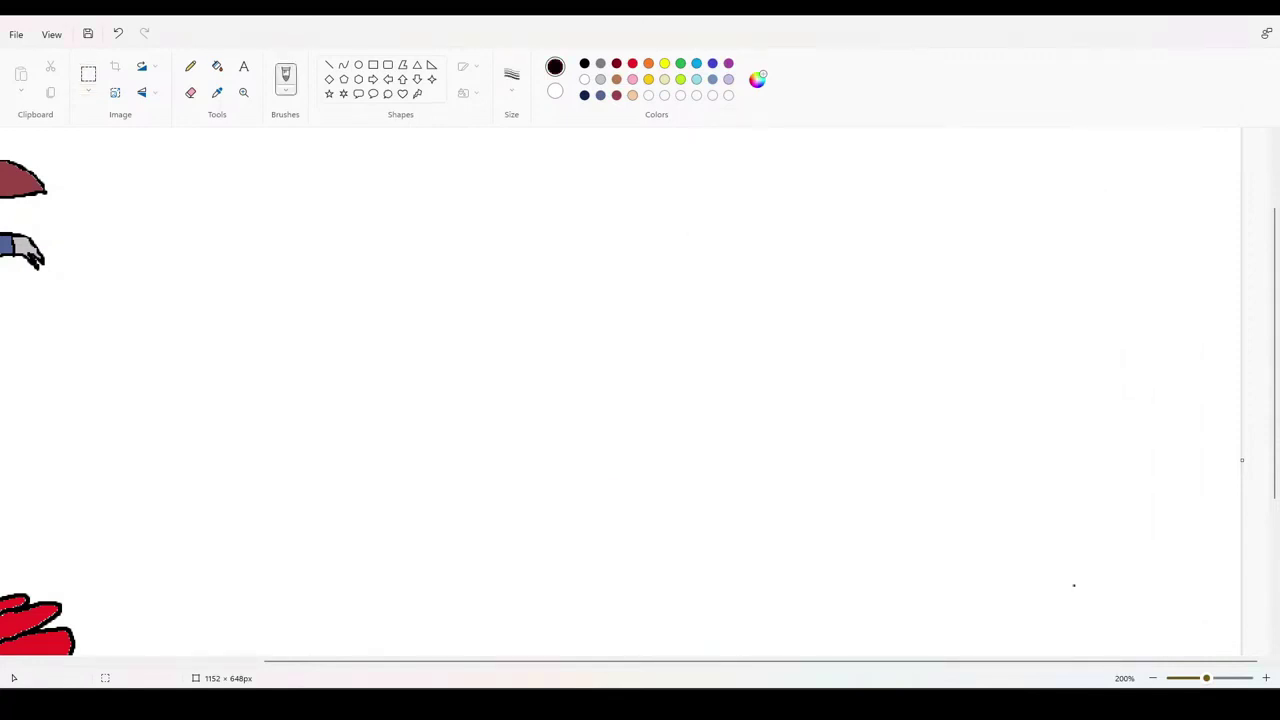
mouse_move(730, 256)
mouse_down()
mouse_move(835, 261)
mouse_move(870, 323)
mouse_move(791, 381)
mouse_move(721, 519)
mouse_move(631, 572)
mouse_move(579, 575)
mouse_move(518, 574)
mouse_move(432, 534)
mouse_move(730, 254)
mouse_up()
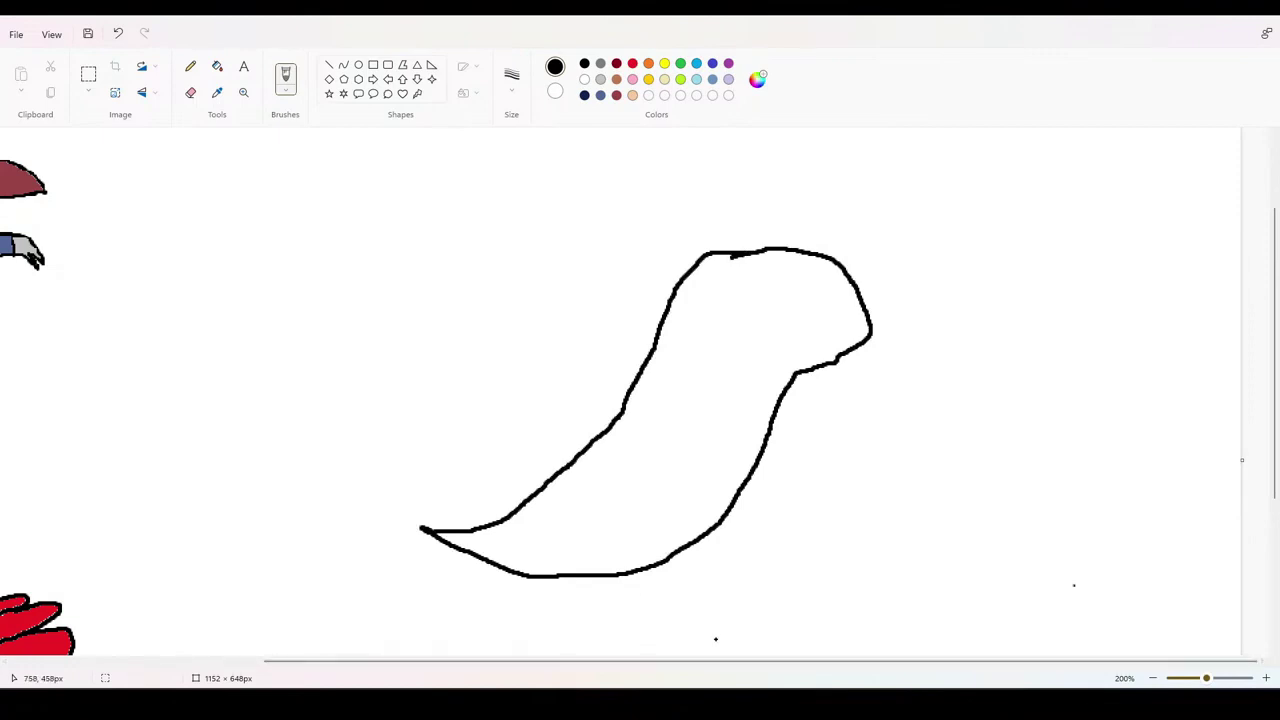
Step: Draw Gumshoos's swept hair cap across the top of the head with short strand lines along its lower edge
mouse_move(840, 262)
mouse_down()
mouse_move(852, 280)
mouse_move(836, 310)
mouse_move(706, 256)
mouse_up()
drag(787, 298, 791, 306)
drag(809, 290, 815, 306)
drag(824, 293, 829, 306)
drag(834, 296, 837, 306)
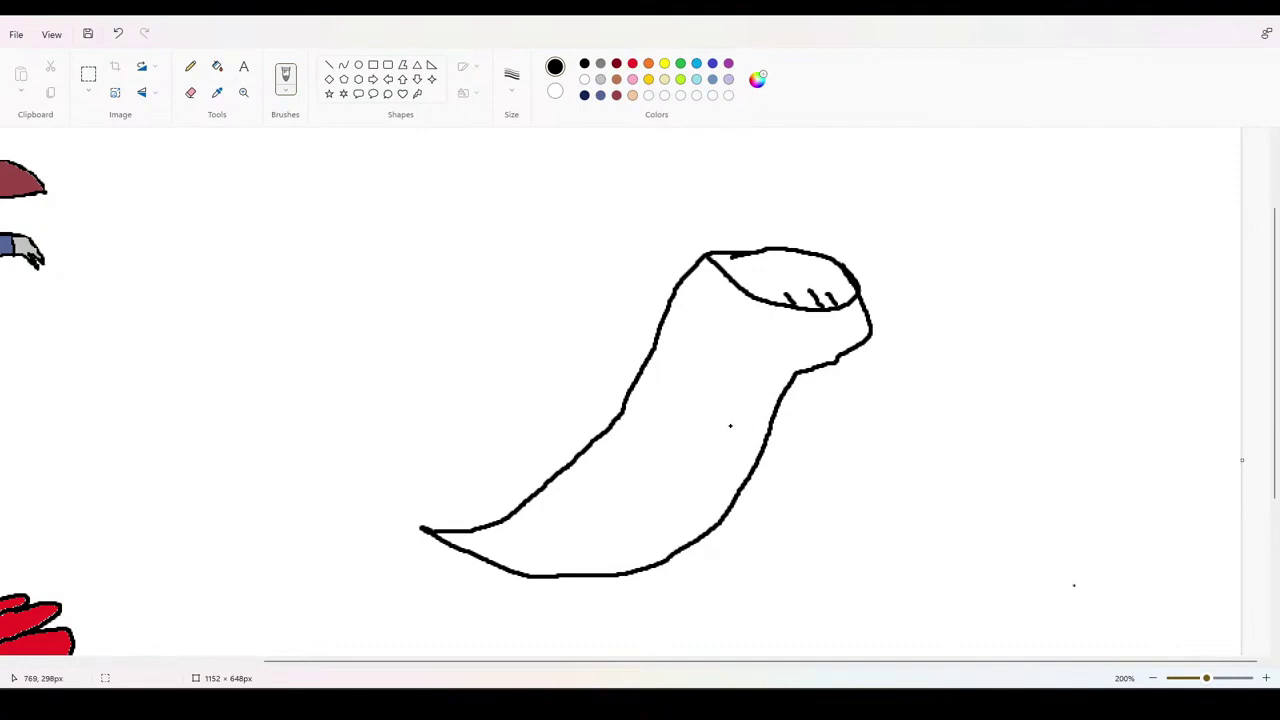
Step: Draw a spiky tuft on Gumshoos's tail tip and two short legs under the body
drag(424, 530, 523, 508)
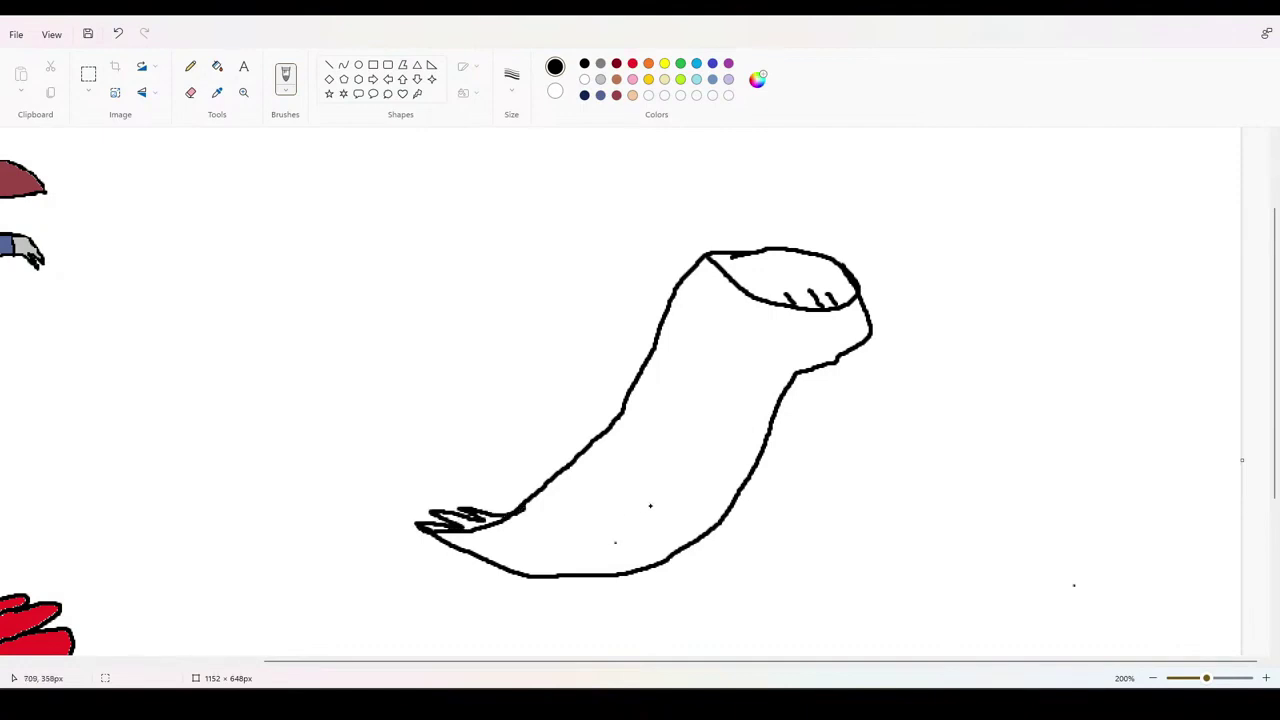
drag(643, 500, 611, 533)
drag(704, 538, 688, 586)
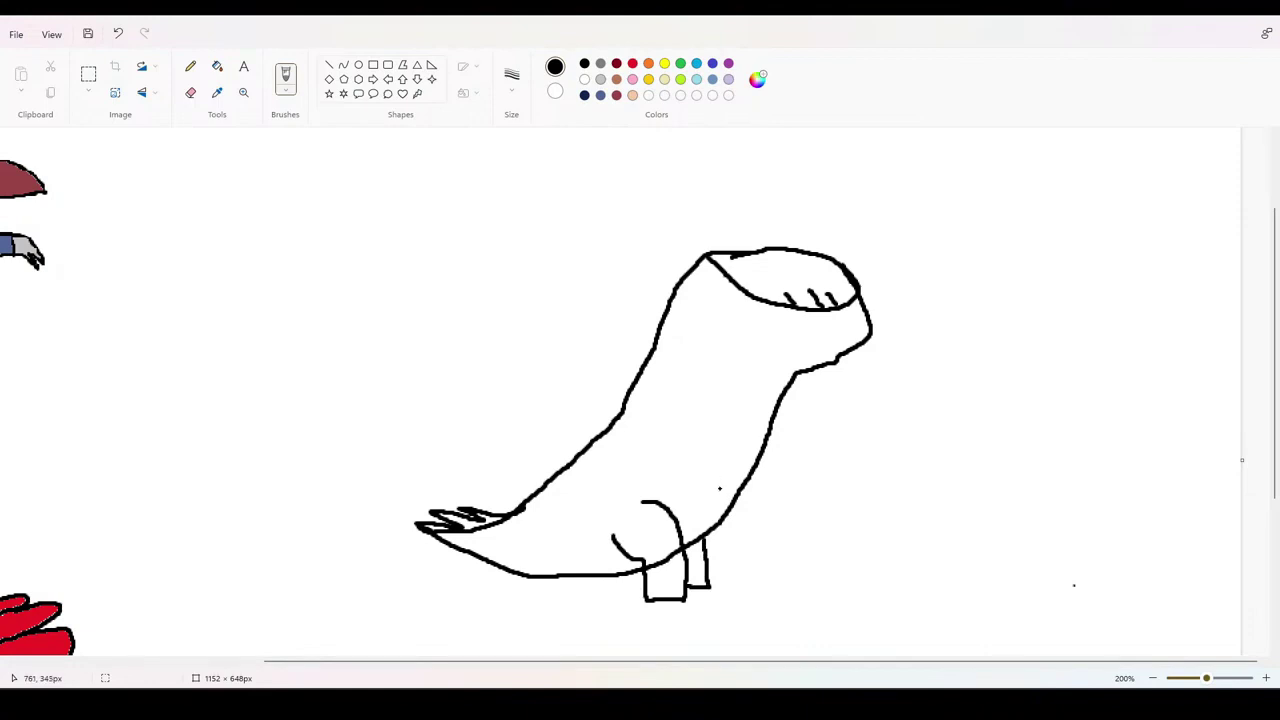
Step: Erase the body outline crossing Gumshoos's near leg and reshape the snout with a shorter front line
click(190, 92)
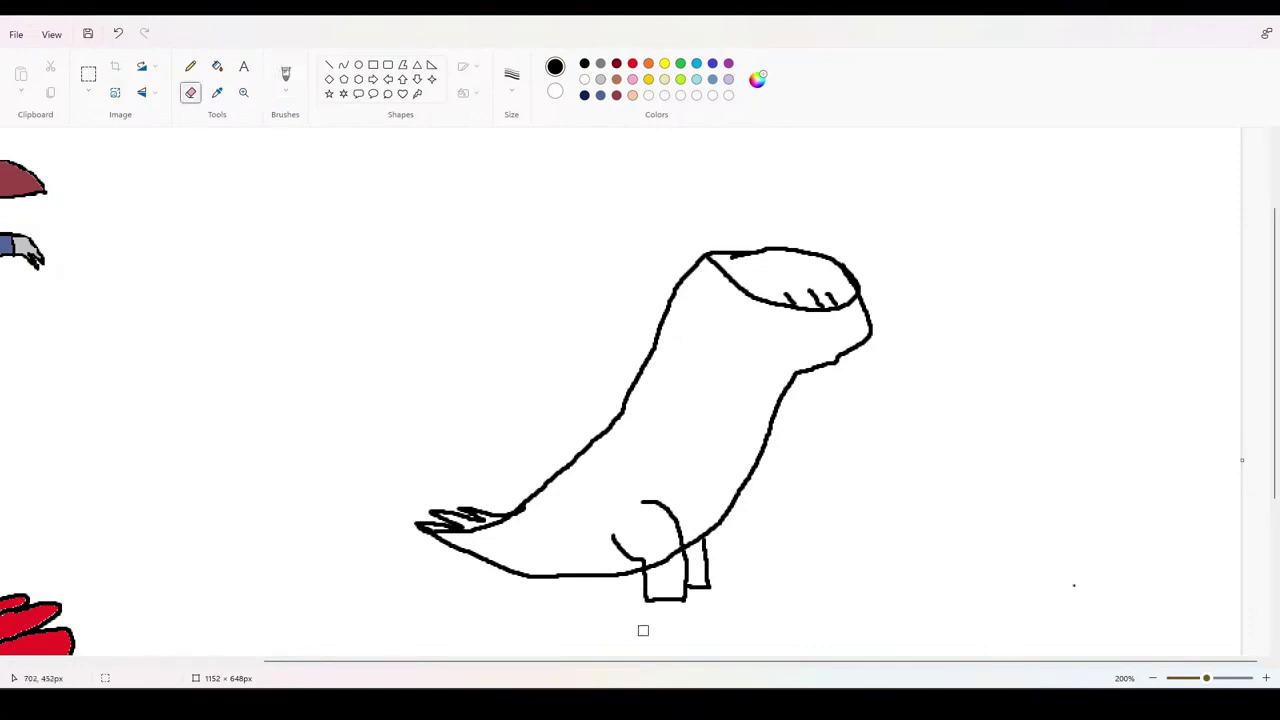
drag(649, 553, 673, 557)
click(285, 75)
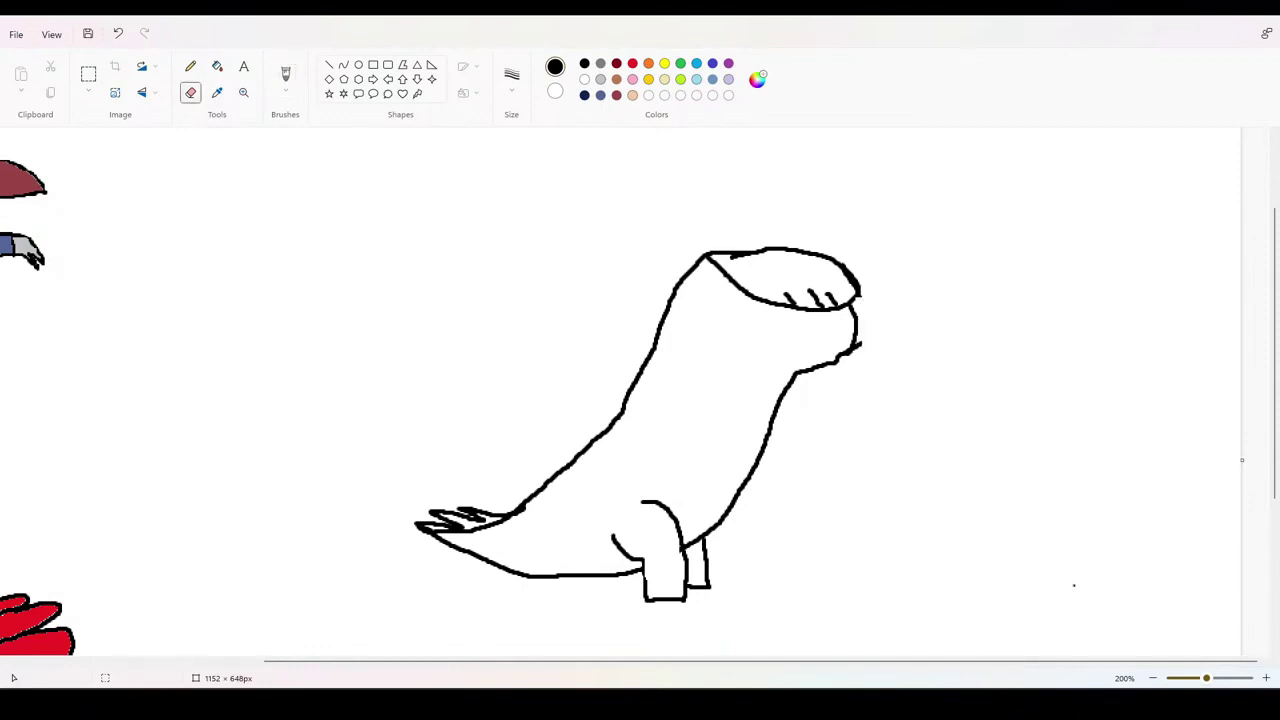
click(285, 75)
drag(628, 370, 685, 363)
drag(608, 410, 670, 406)
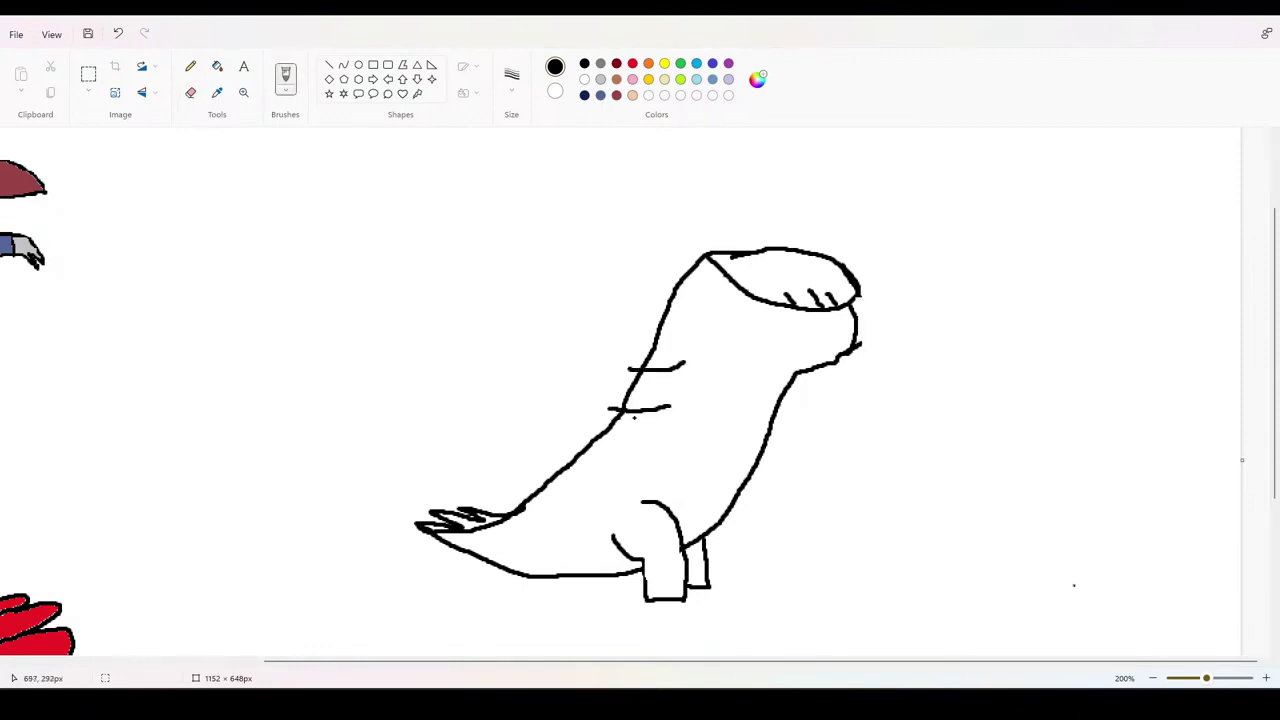
click(118, 33)
click(118, 33)
Step: Draw Gumshoos's bent arm reaching behind its back and erase the body lines inside the arm
drag(659, 351, 614, 378)
drag(656, 397, 619, 409)
drag(657, 351, 610, 388)
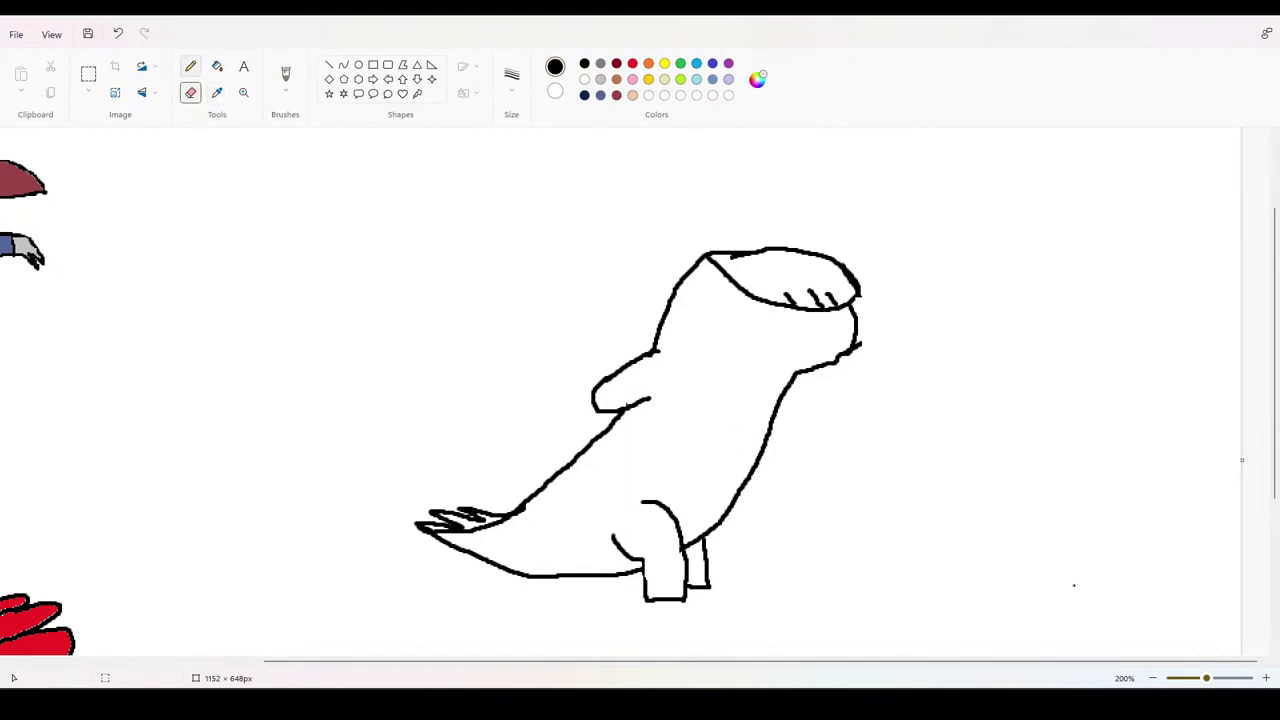
click(285, 75)
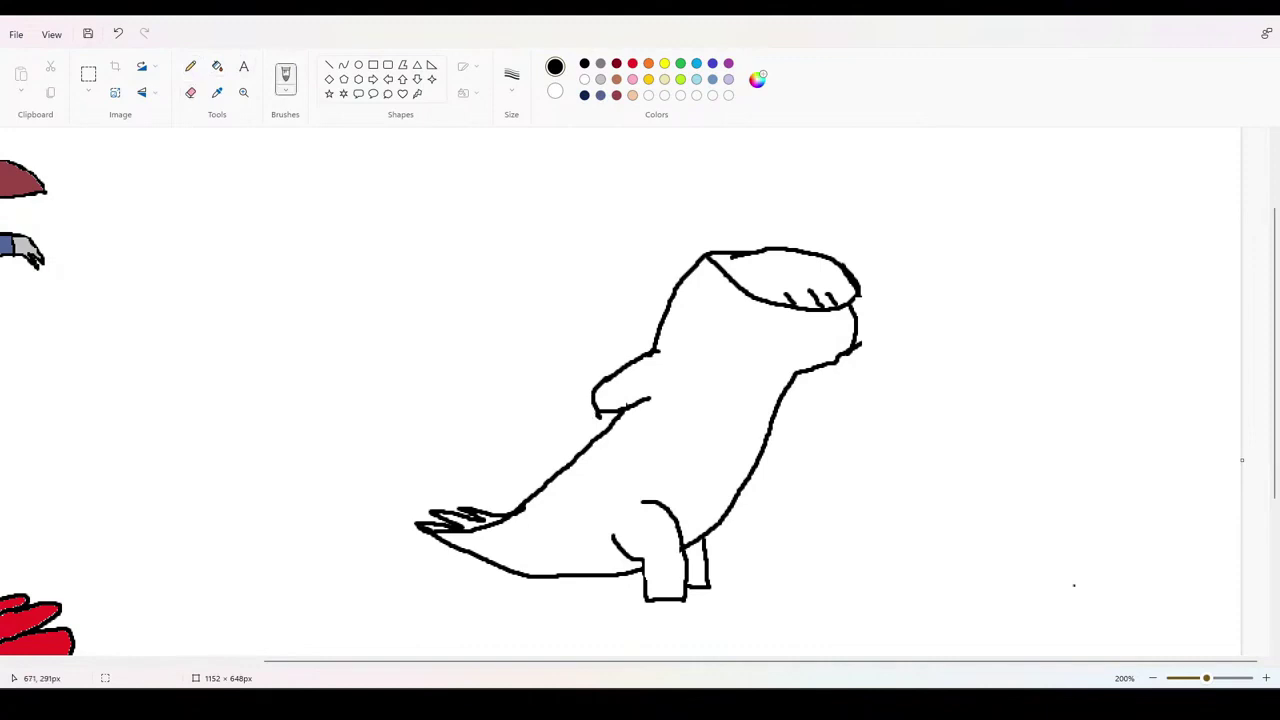
drag(599, 416, 614, 429)
click(190, 92)
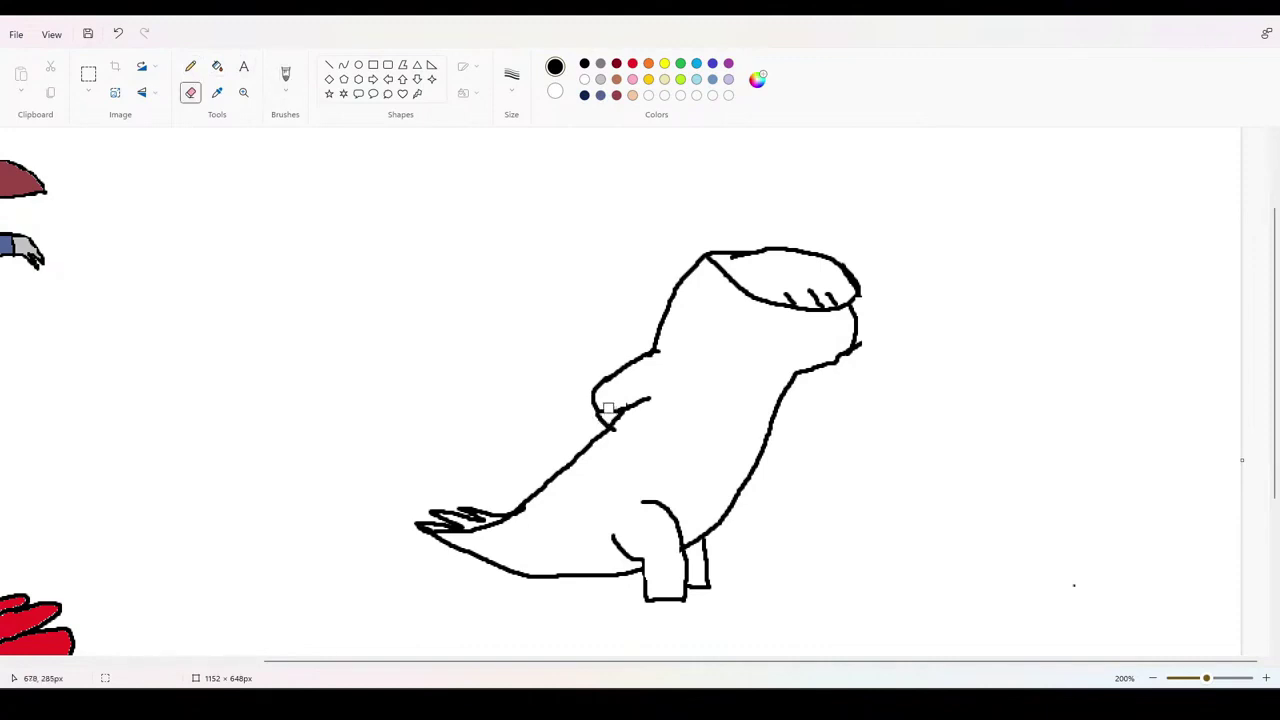
key(b)
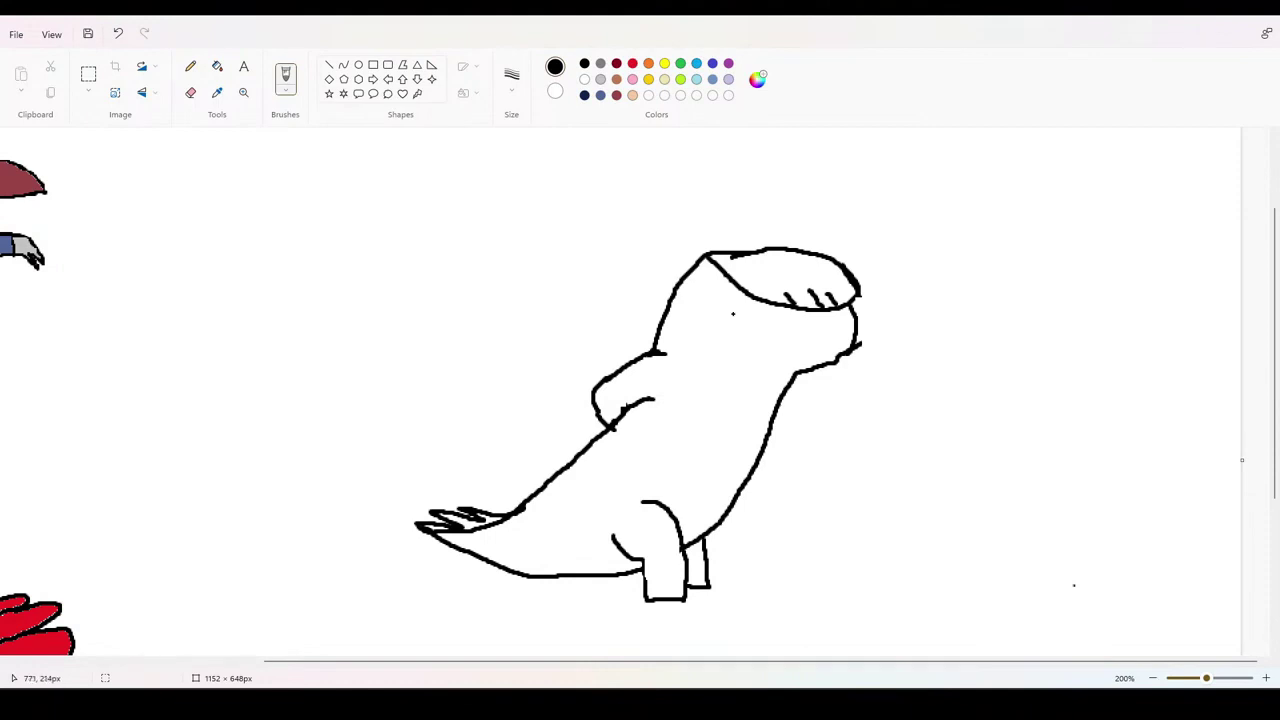
Step: Draw Gumshoos's triangular ear with a dark center and an open mouth with jagged teeth
mouse_move(731, 297)
mouse_down()
mouse_move(695, 313)
mouse_move(725, 344)
mouse_up()
drag(730, 300, 730, 337)
drag(719, 312, 717, 324)
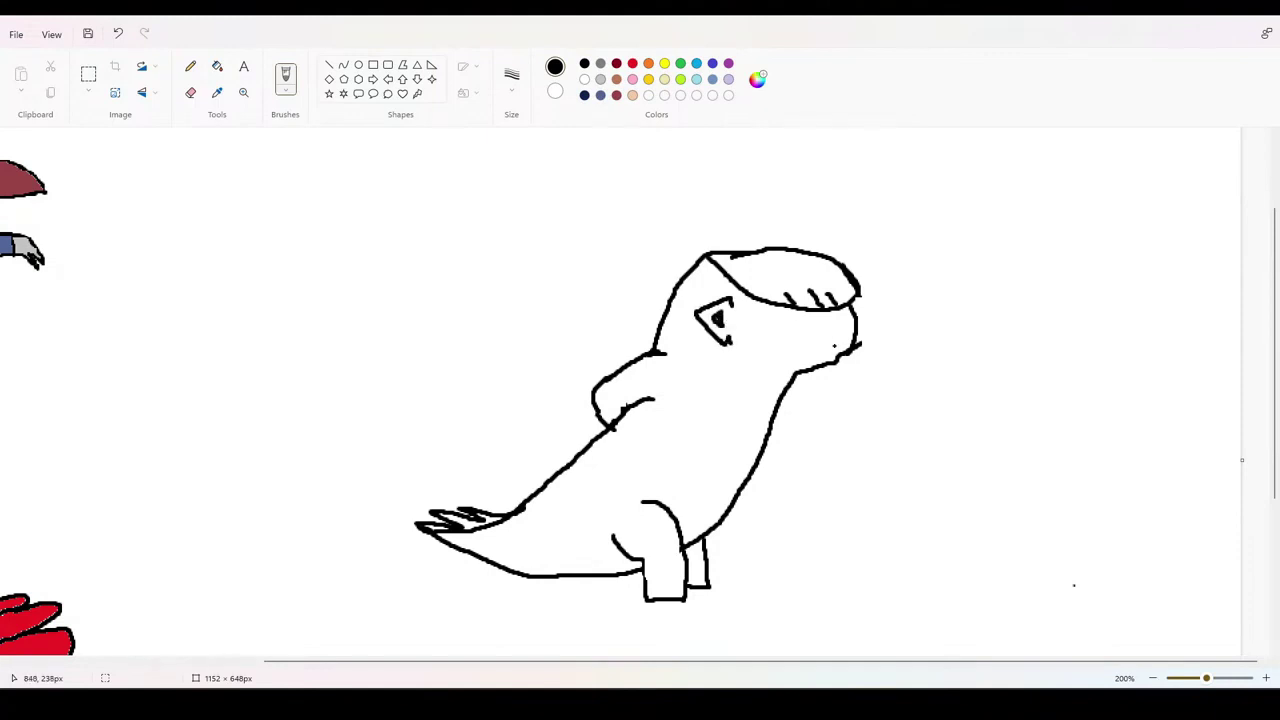
drag(846, 343, 812, 343)
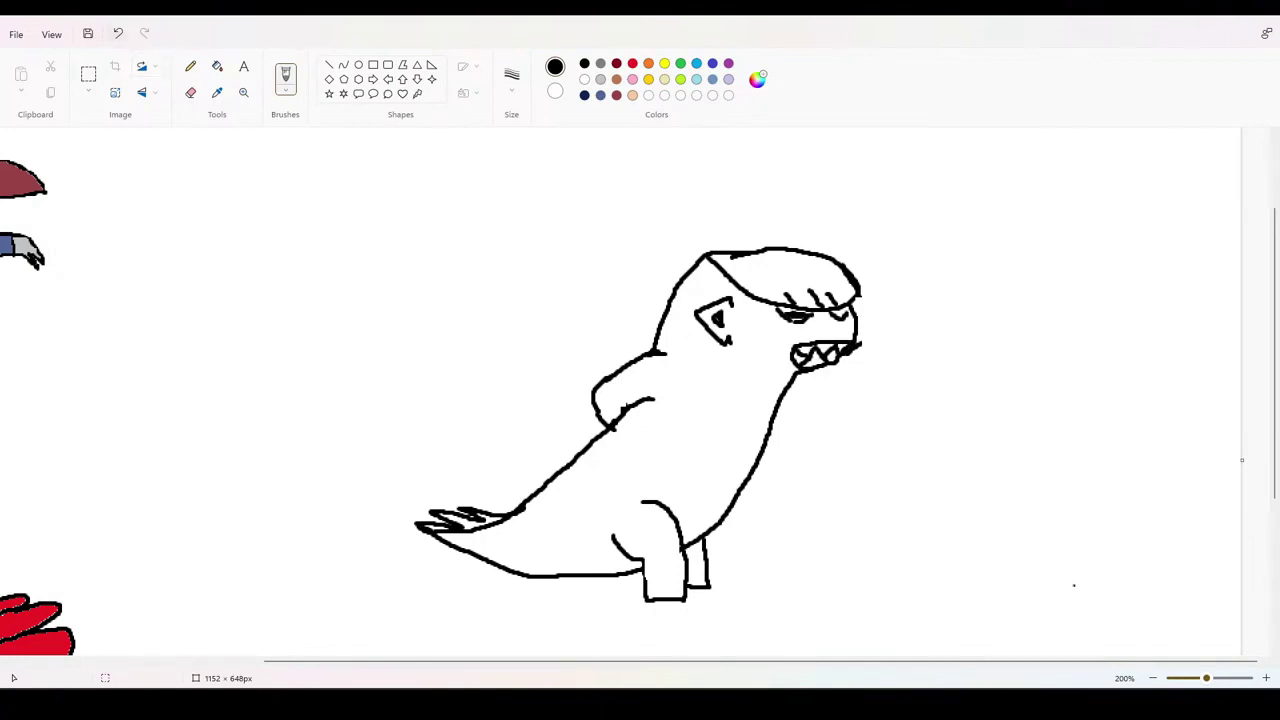
Step: Undo the eyes drawn under the hair and outline Gumshoos's belly panel from the chin down to the near leg
key(ctrl+z)
mouse_move(668, 512)
mouse_down()
mouse_move(740, 343)
mouse_move(792, 350)
mouse_up()
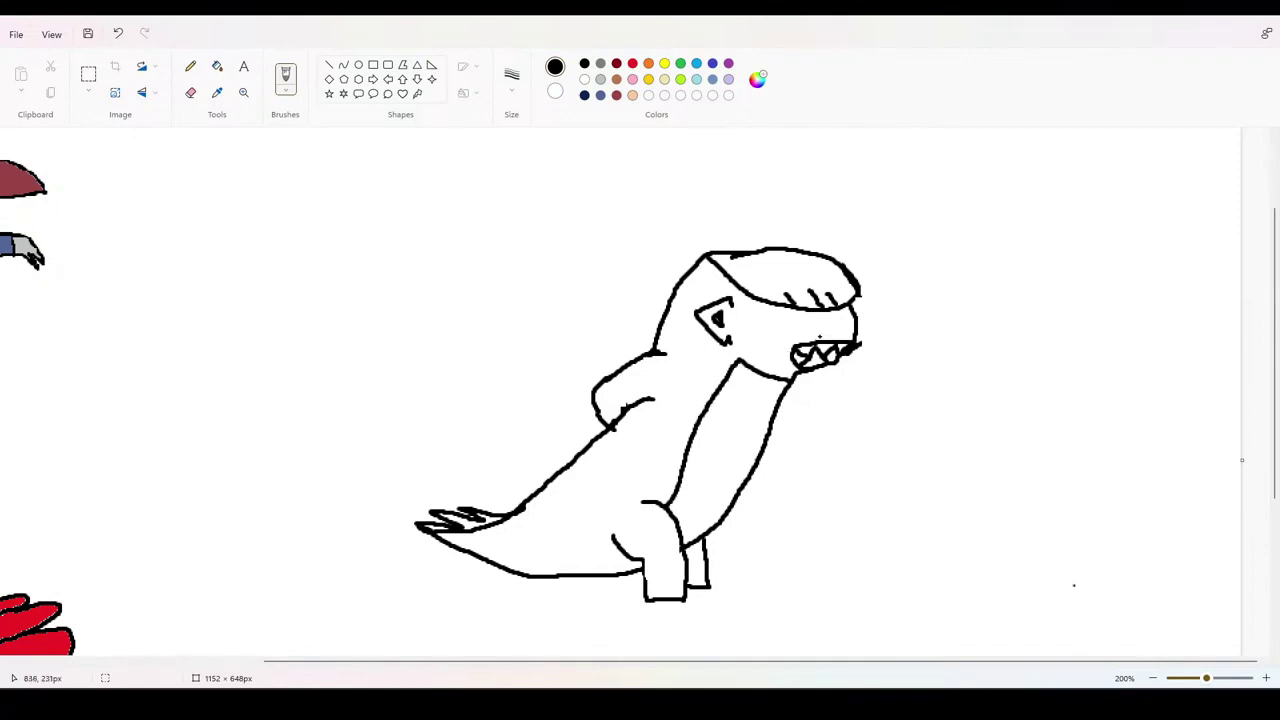
Step: Draw Gumshoos's rounded nose and dark angry eyes beneath the hair, and add claws to both feet
drag(820, 337, 810, 333)
drag(800, 312, 817, 326)
drag(847, 307, 833, 319)
drag(664, 590, 720, 588)
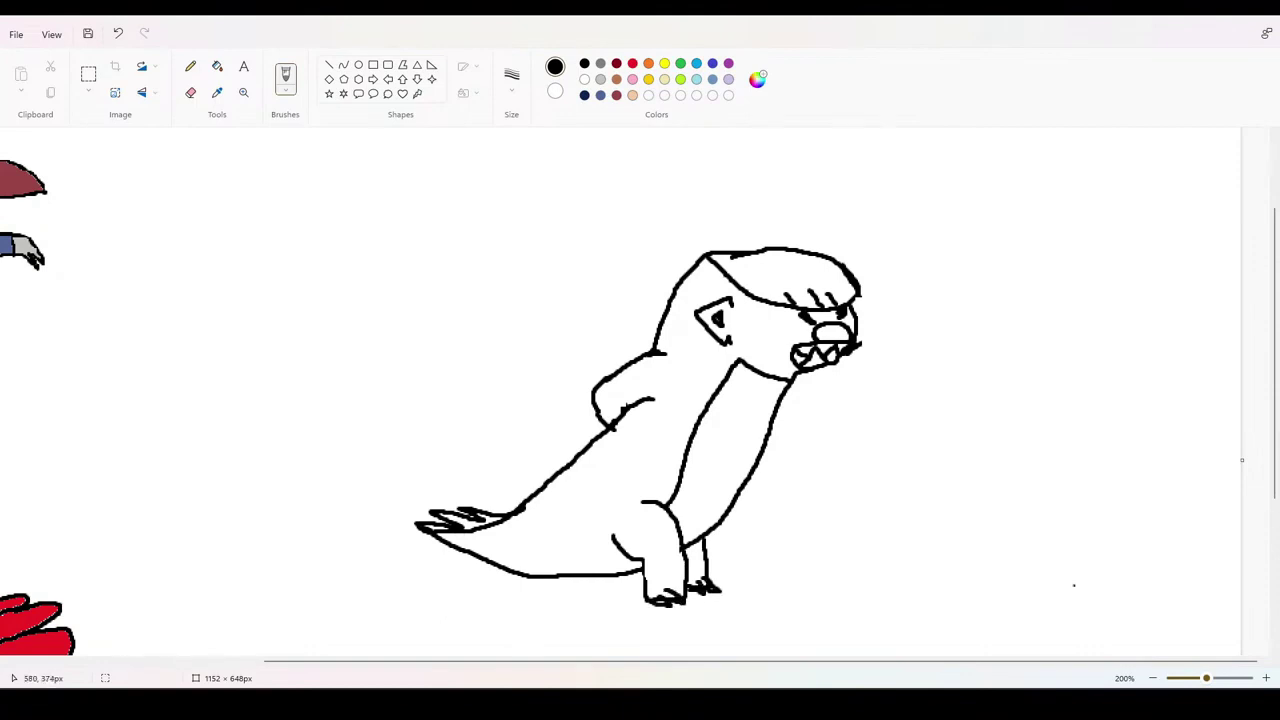
Step: Draw a curved line inside Gumshoos's tail to mark off the upper stripe and clean up the tip
mouse_move(600, 444)
mouse_down()
mouse_move(525, 525)
mouse_move(440, 538)
mouse_up()
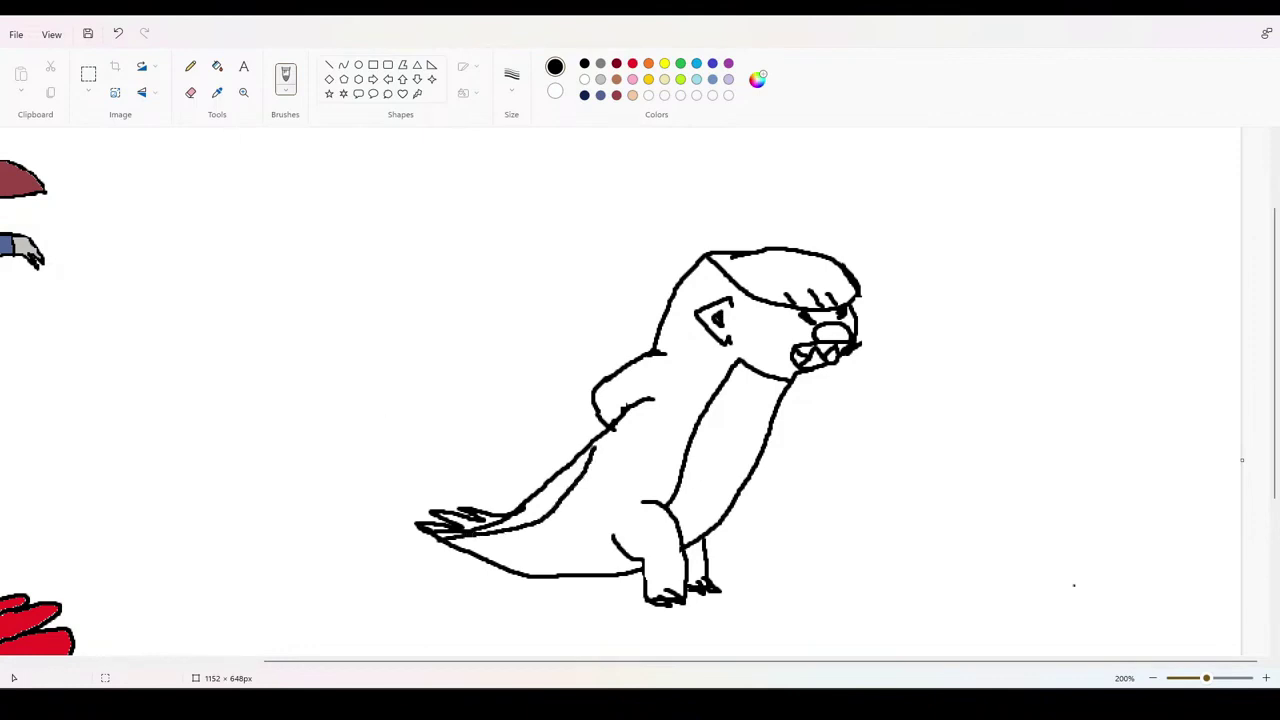
key(ctrl+z)
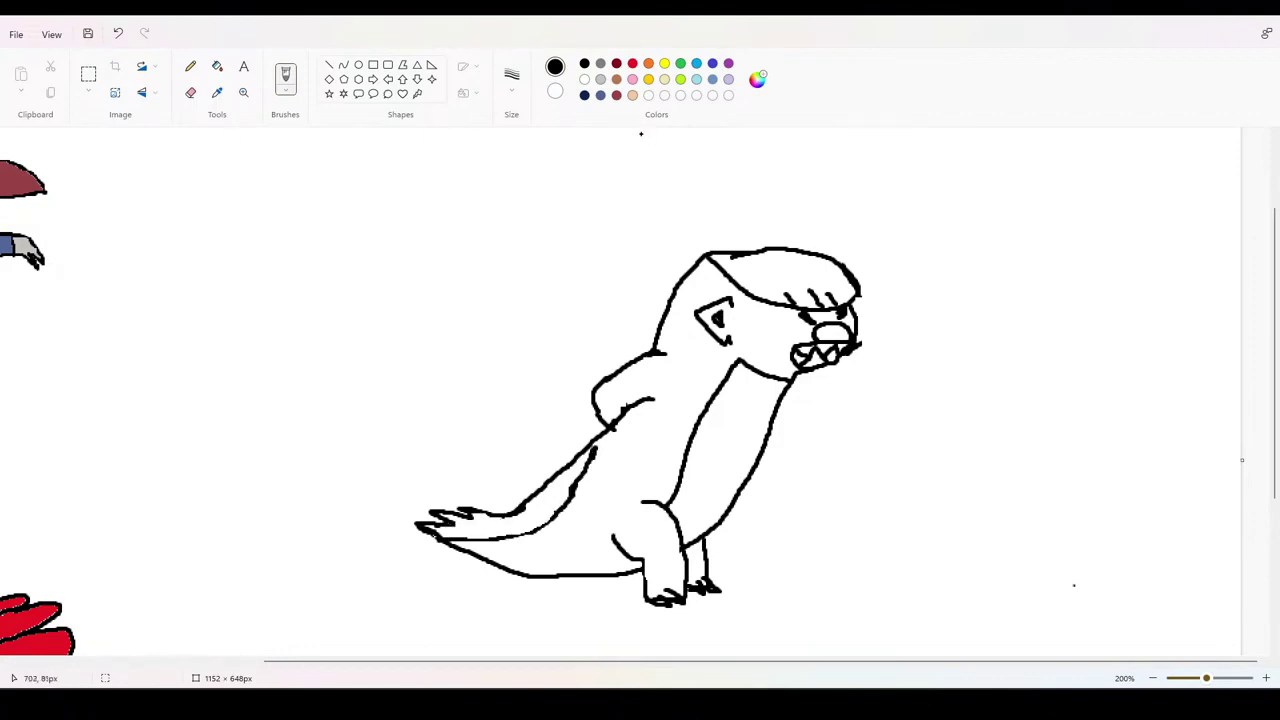
Step: Fill Gumshoos's body, far leg and remaining face area with brown
click(616, 79)
click(217, 66)
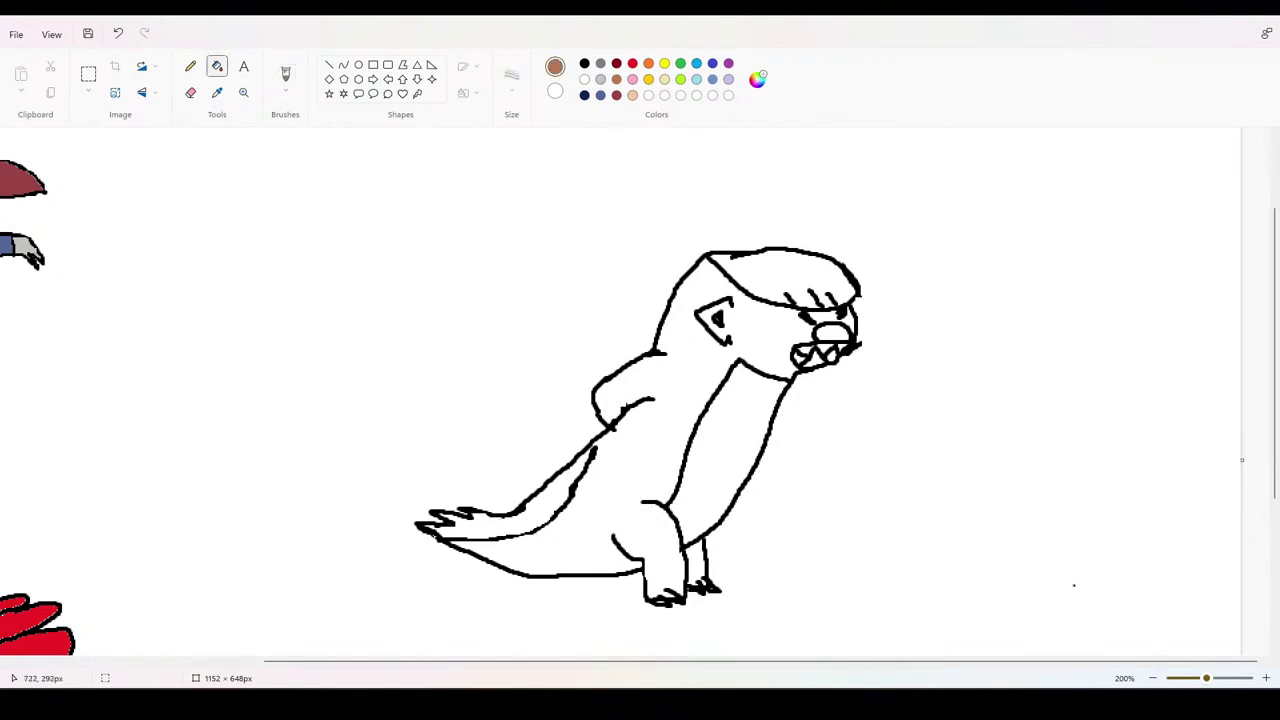
click(625, 405)
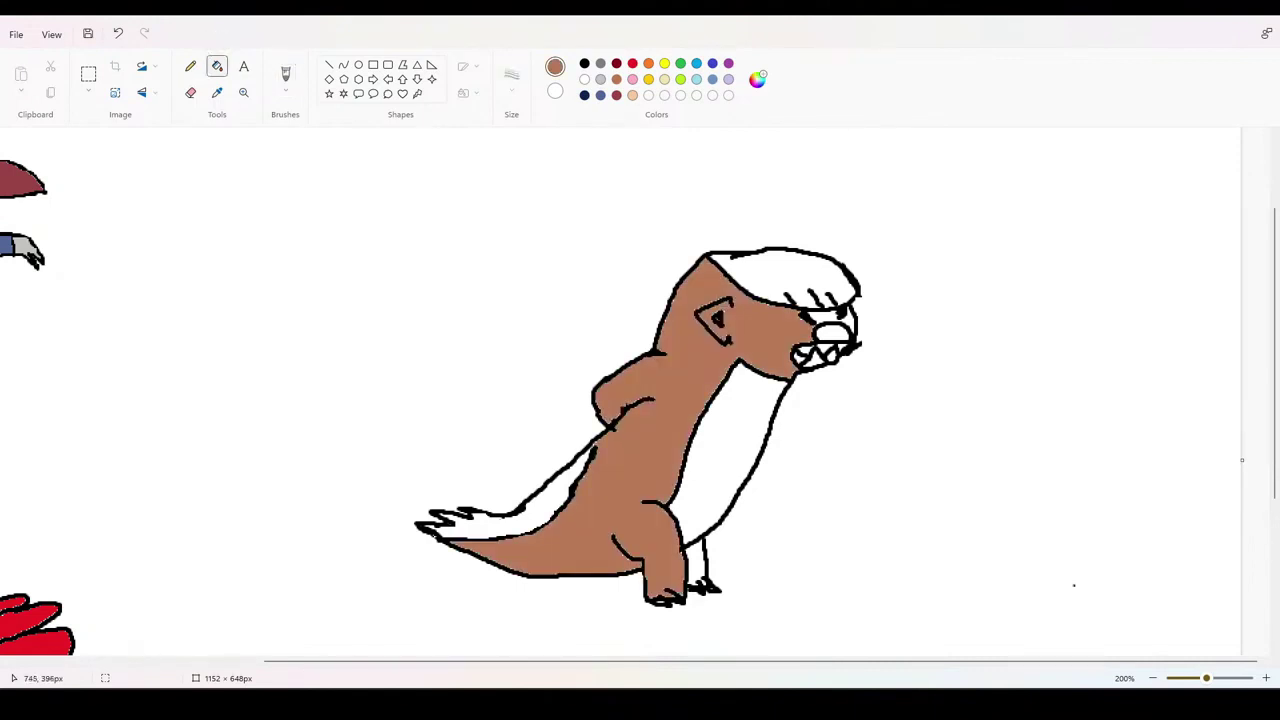
click(694, 564)
click(826, 320)
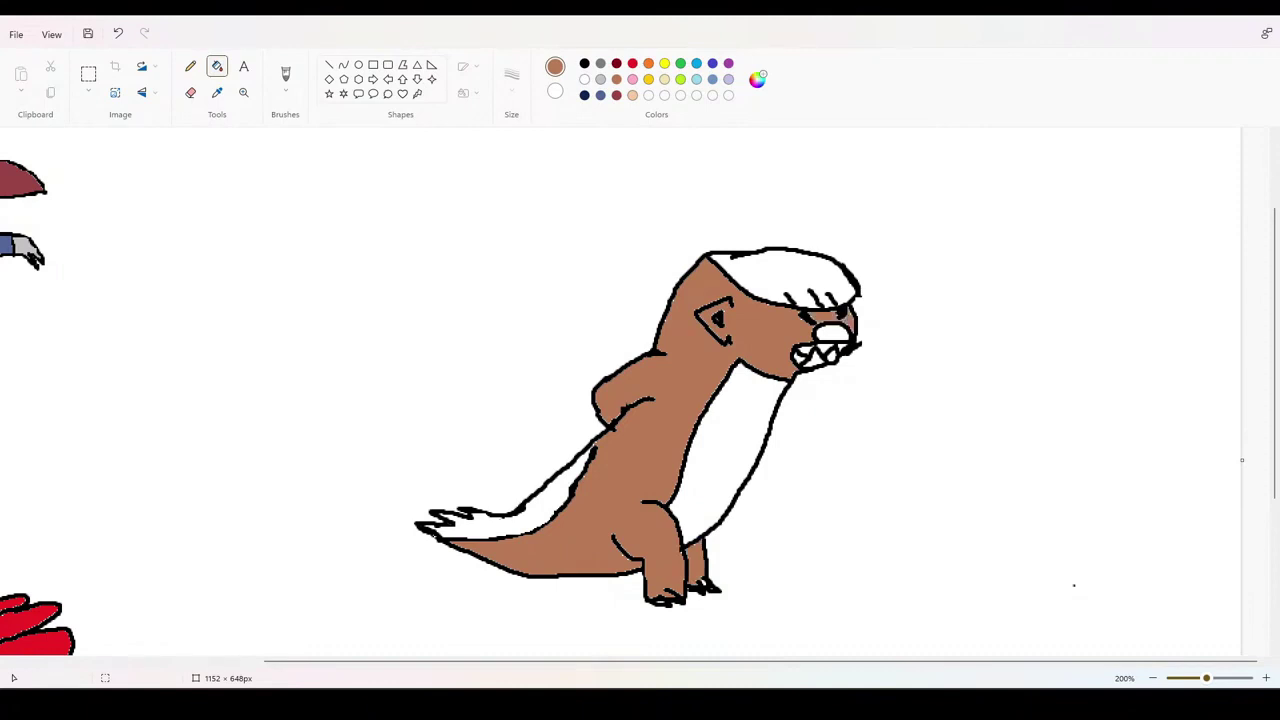
Step: Fill Gumshoos's tail stripe, belly panel and hair with yellow, and color the nose pink
click(664, 63)
click(530, 510)
click(730, 440)
click(780, 270)
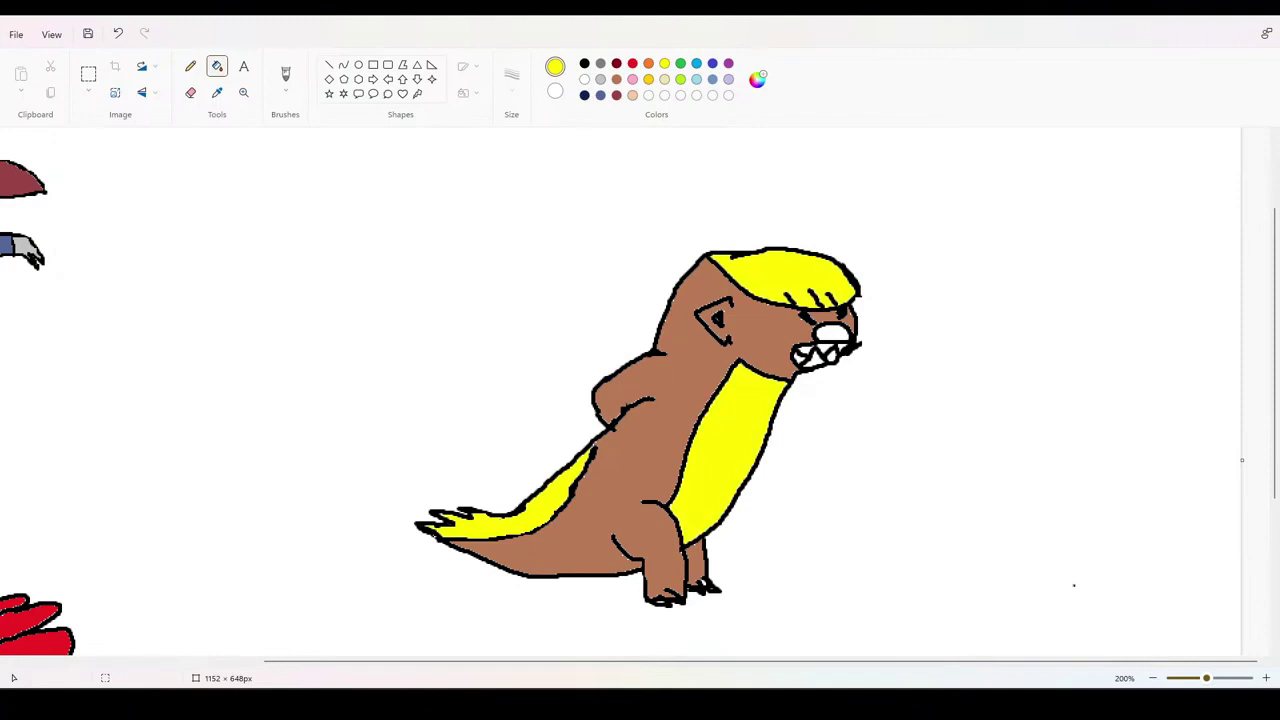
click(632, 79)
click(830, 333)
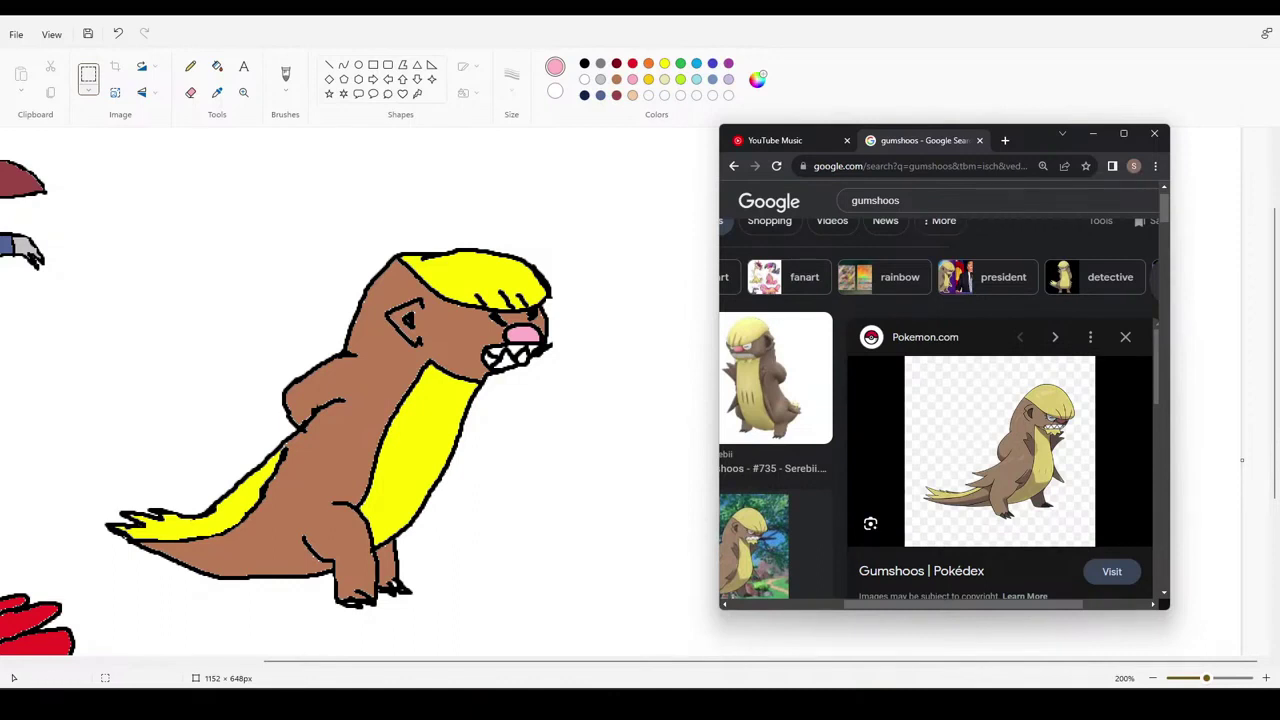
Step: Find an online reference picture of Yungoos and return to the canvas area around Gumshoos
click(1005, 140)
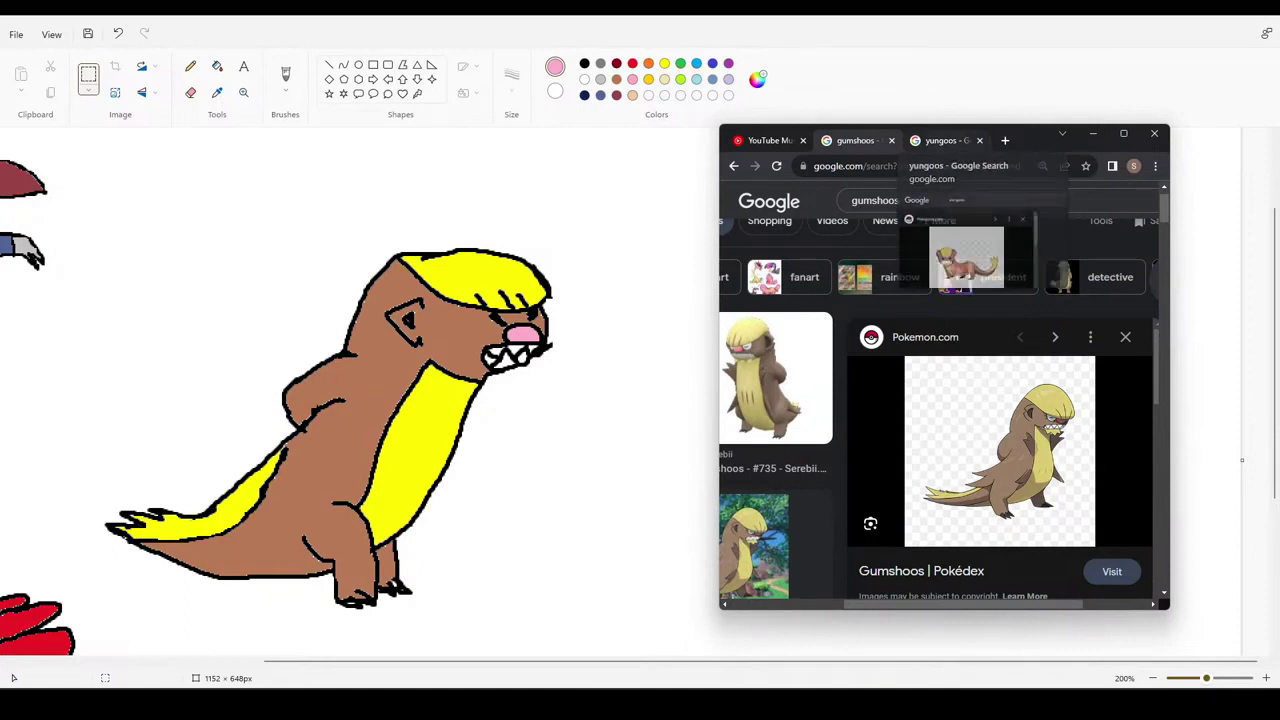
click(945, 140)
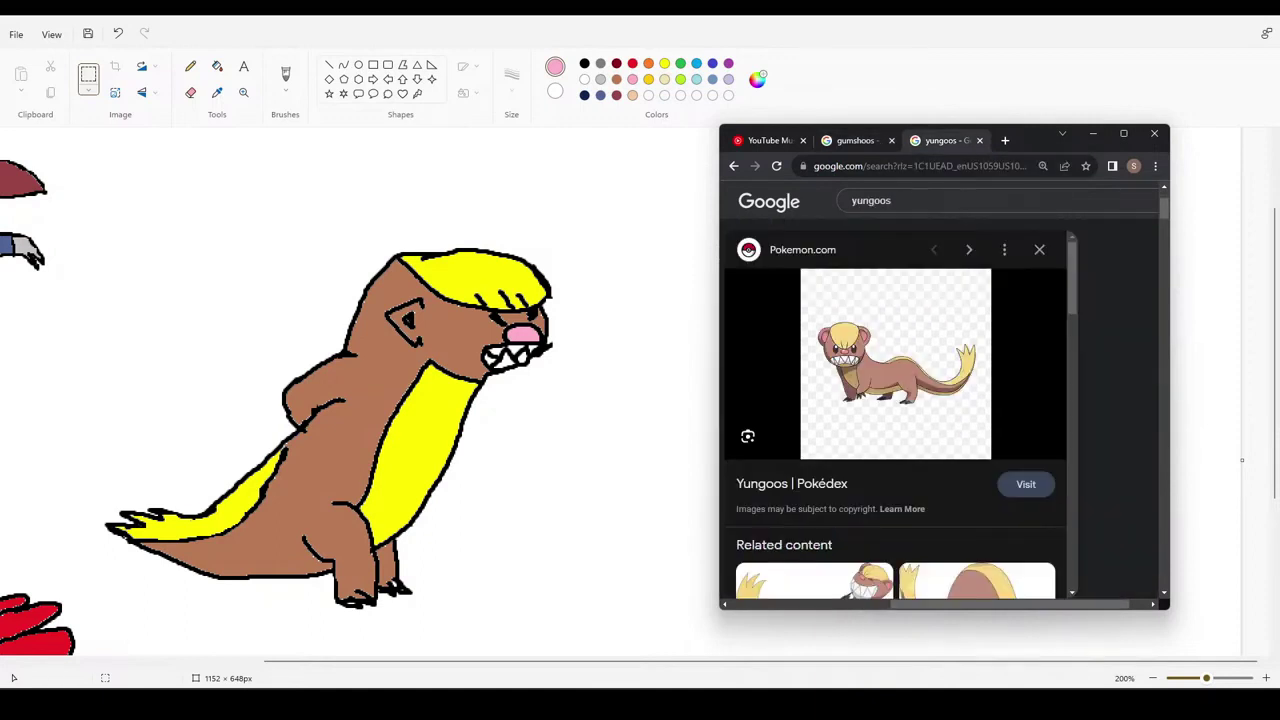
scroll(699, 417, right, 2)
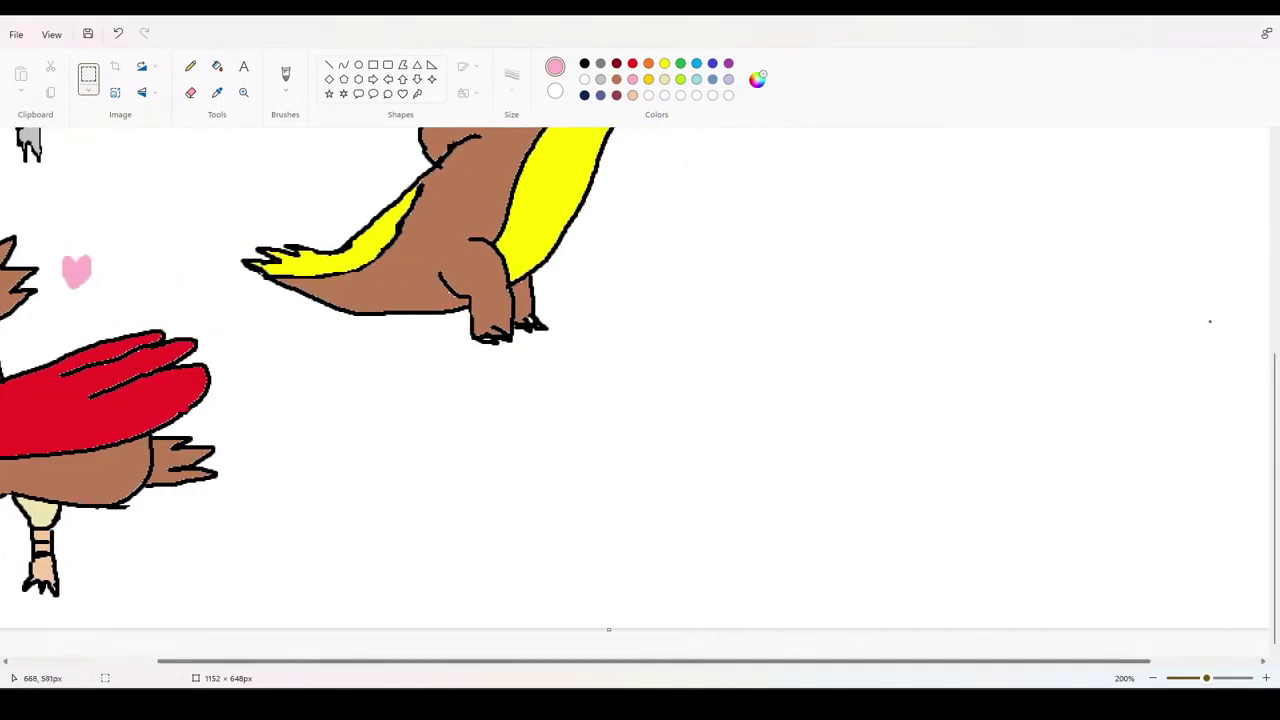
scroll(699, 417, up, 4)
scroll(699, 417, down, 1)
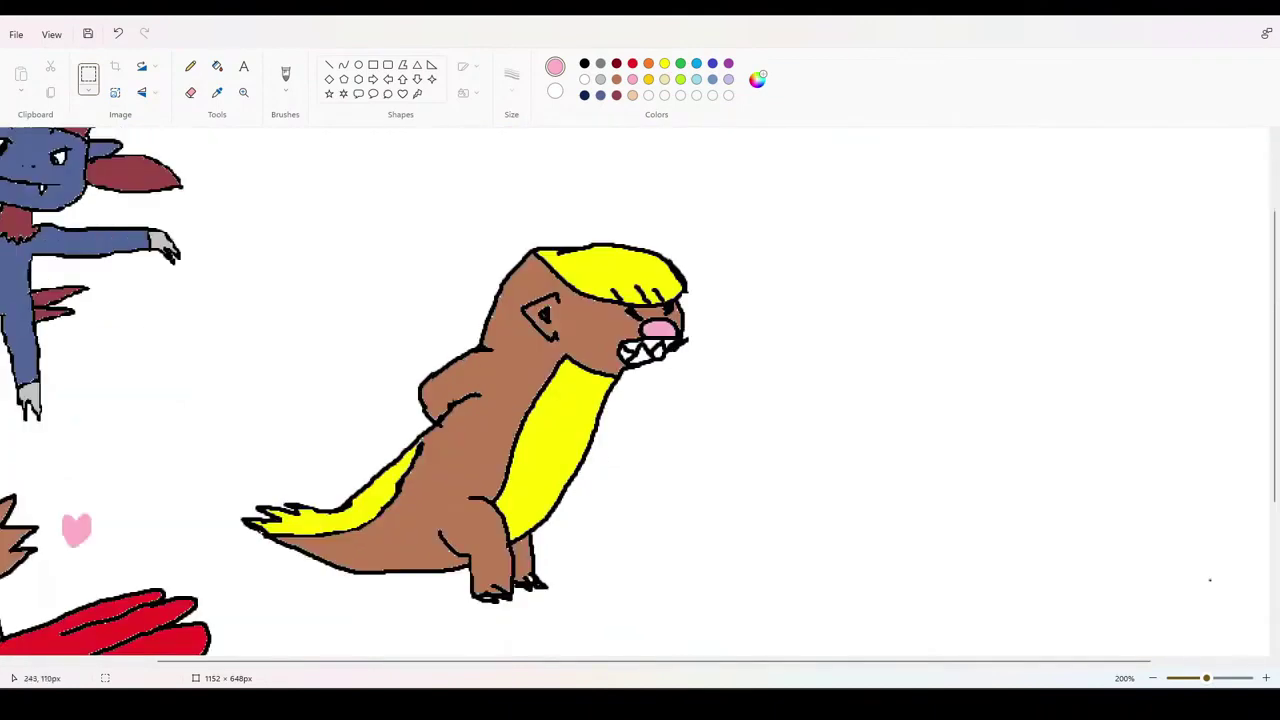